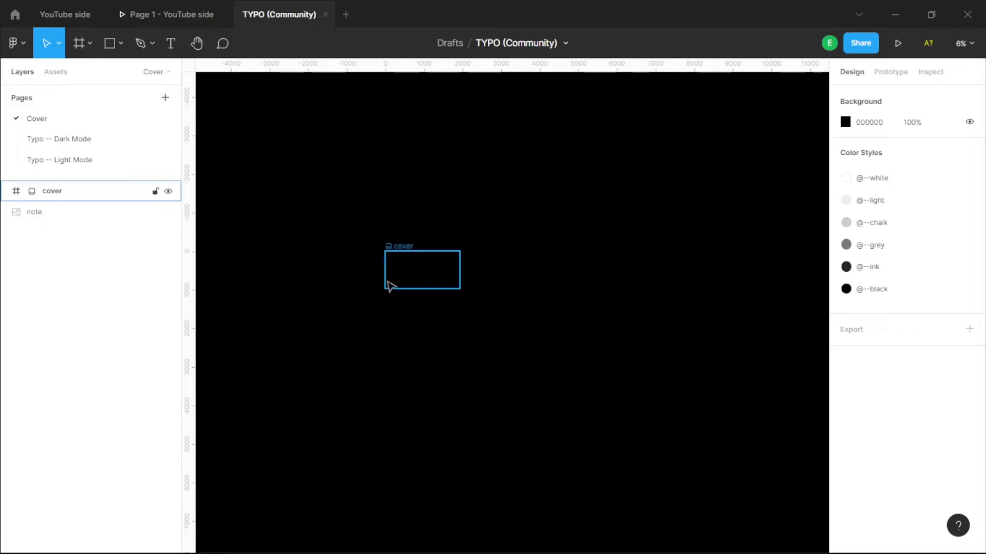
# Step: Open the "Typo -- Light Mode" page of the TYPO (Community) file
pyautogui.scroll(10, 396, 272)
pyautogui.scroll(-5, 493, 262)
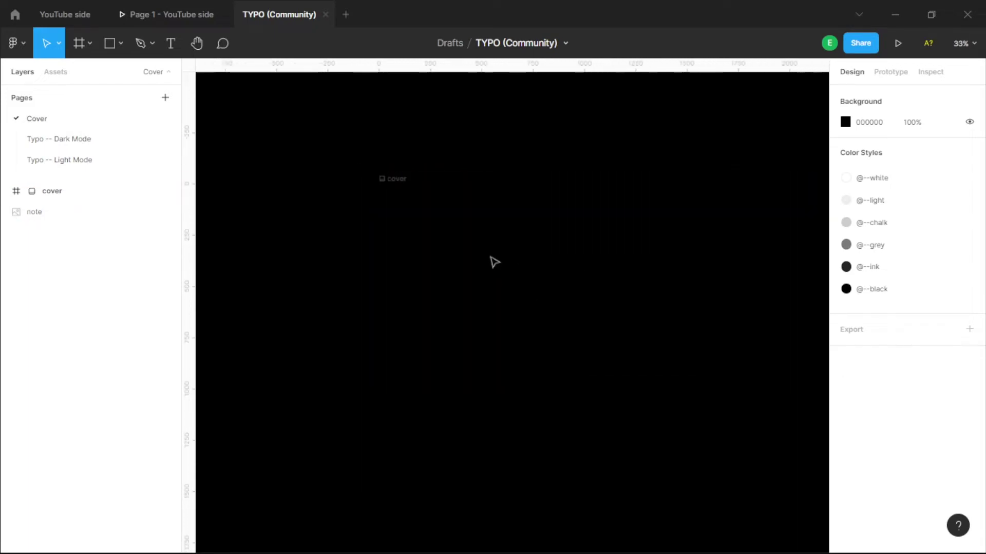
pyautogui.click(72, 161)
pyautogui.scroll(12, 438, 257)
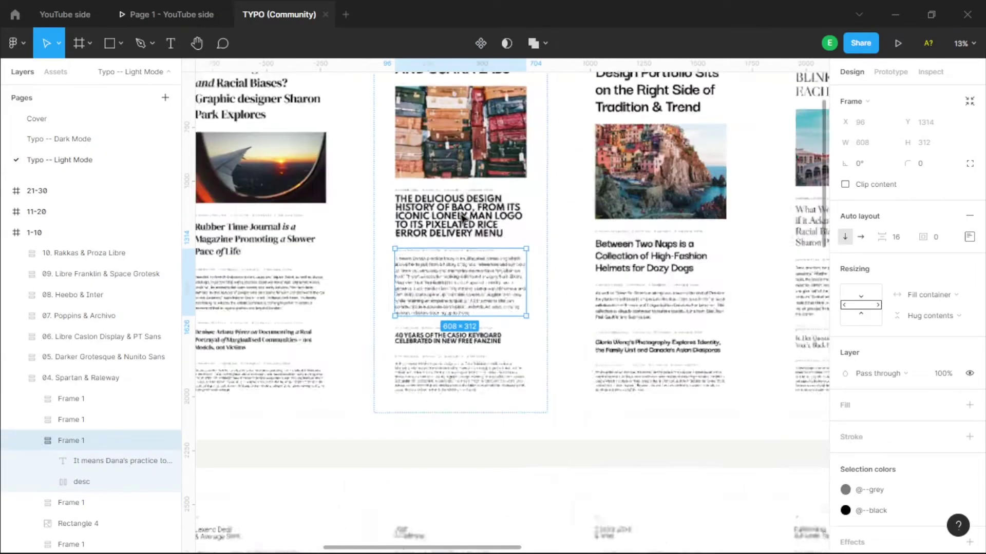
# Step: Examine the font-pairing samples around the "04. Spartan & Raleway" column, comparing headings and body text
pyautogui.scroll(-3, 436, 231)
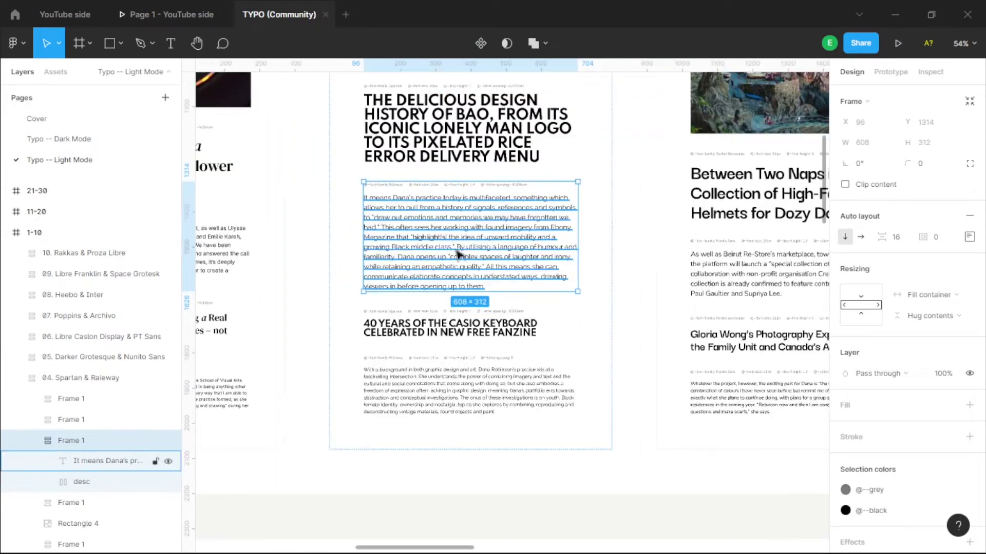
pyautogui.scroll(3, 360, 195)
pyautogui.scroll(-4, 325, 176)
pyautogui.scroll(1, 456, 186)
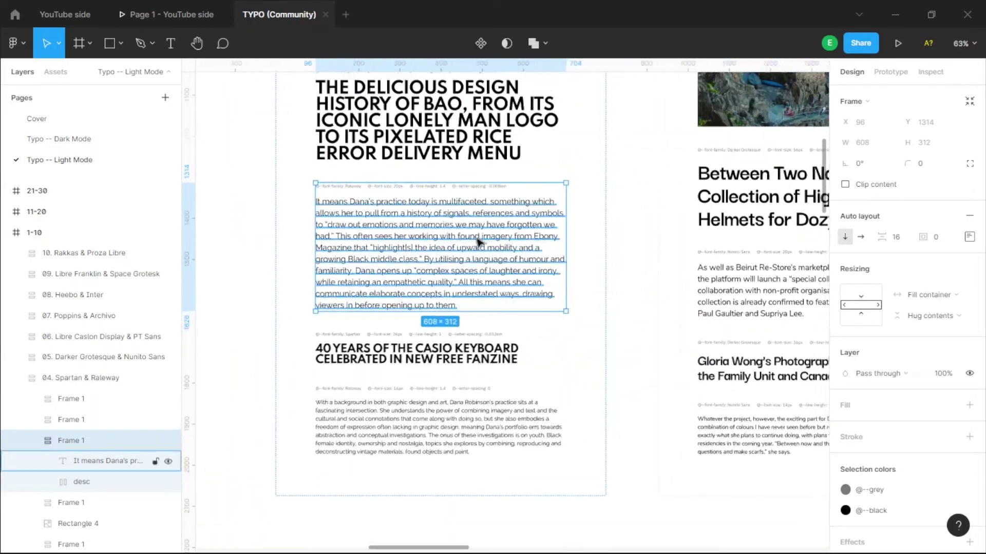
pyautogui.scroll(-5, 393, 234)
pyautogui.scroll(1, 624, 301)
pyautogui.hscroll(-2, 624, 300)
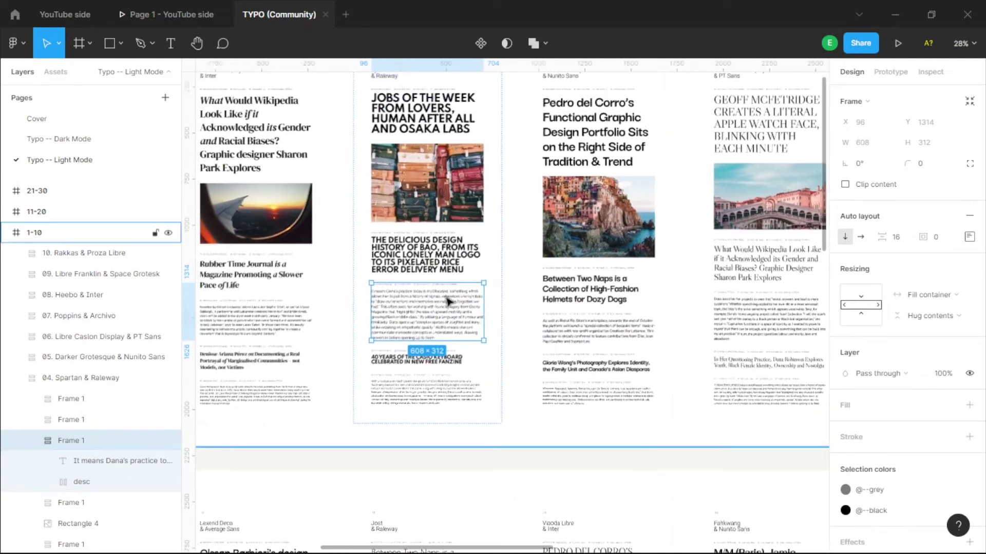
pyautogui.hscroll(-3, 570, 303)
pyautogui.scroll(-2, 545, 354)
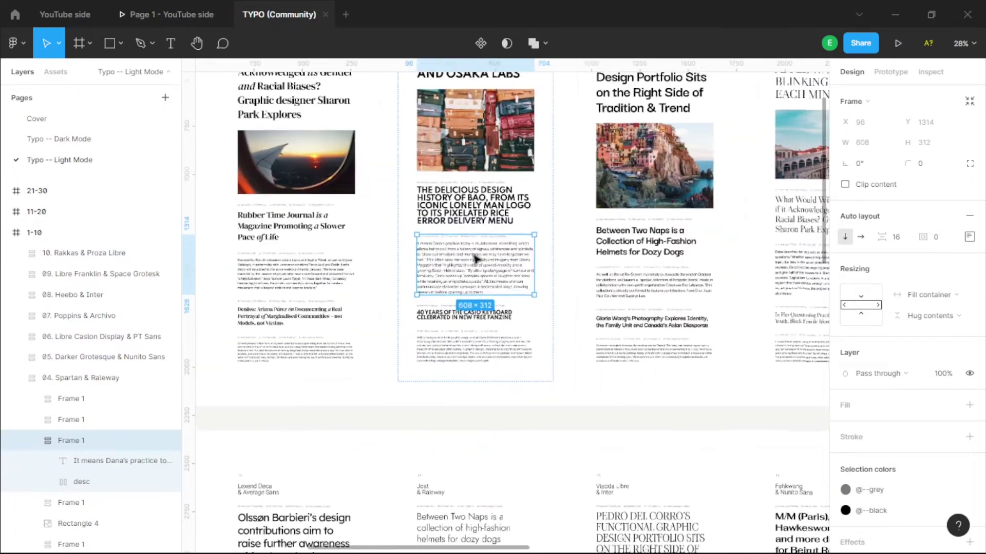
pyautogui.scroll(3, 546, 354)
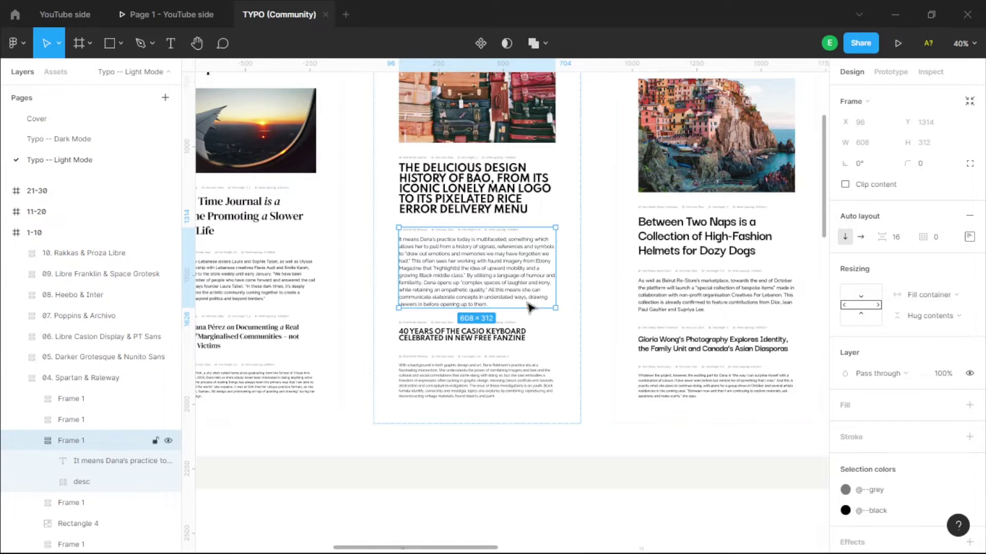
# Step: Select the paragraph starting "It means Dana's practice" in the Spartan & Raleway sample and check its font weights, keeping Regular
pyautogui.scroll(1, 529, 307)
pyautogui.hscroll(1, 529, 307)
pyautogui.doubleClick(446, 309)
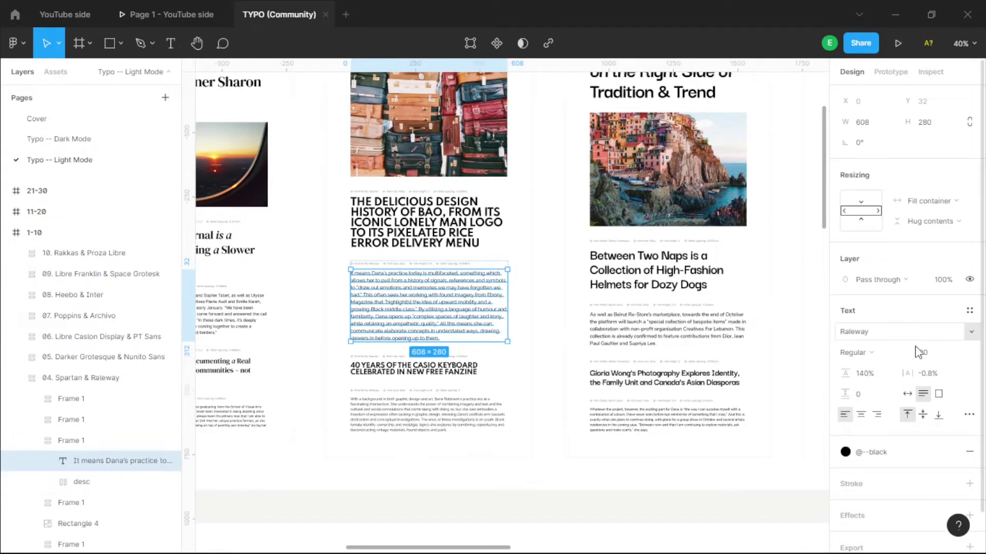
pyautogui.click(864, 352)
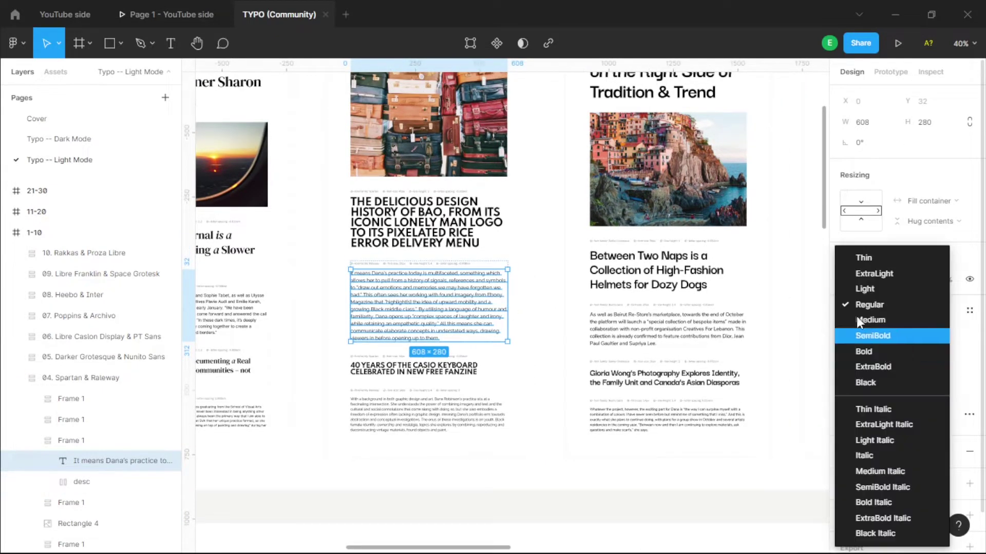
pyautogui.click(888, 304)
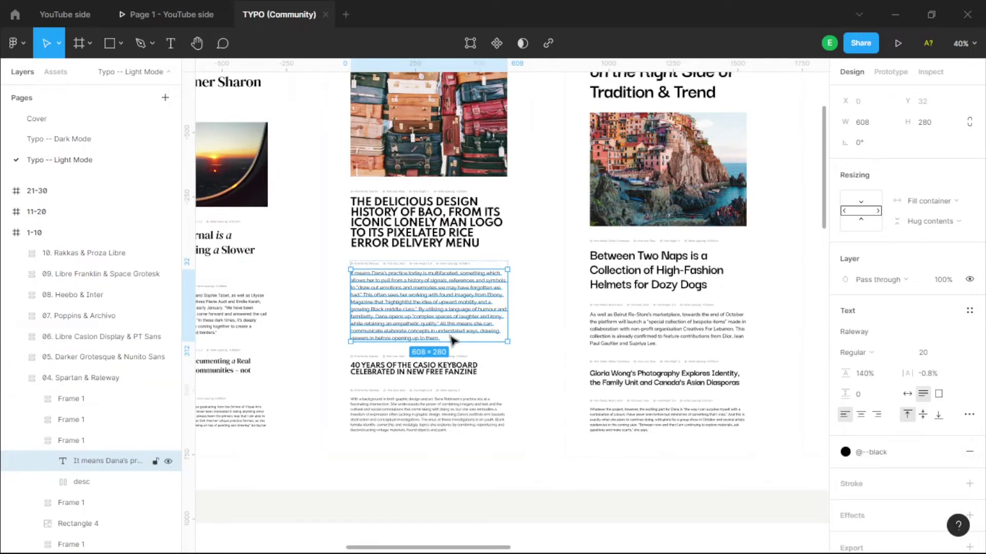
# Step: Copy the font family name Raleway from the selected paragraph's text properties
pyautogui.hscroll(-2, 457, 331)
pyautogui.scroll(5, 473, 282)
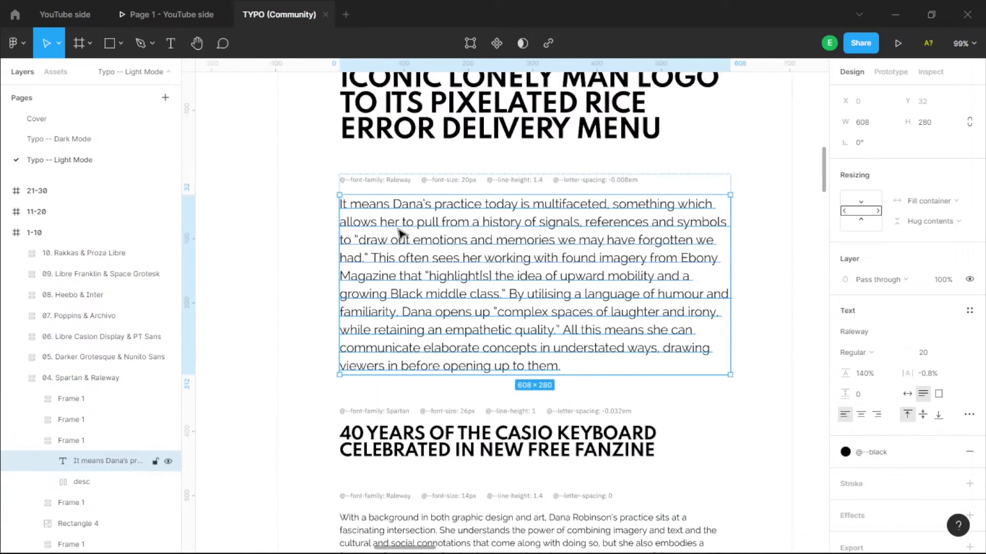
pyautogui.scroll(2, 399, 235)
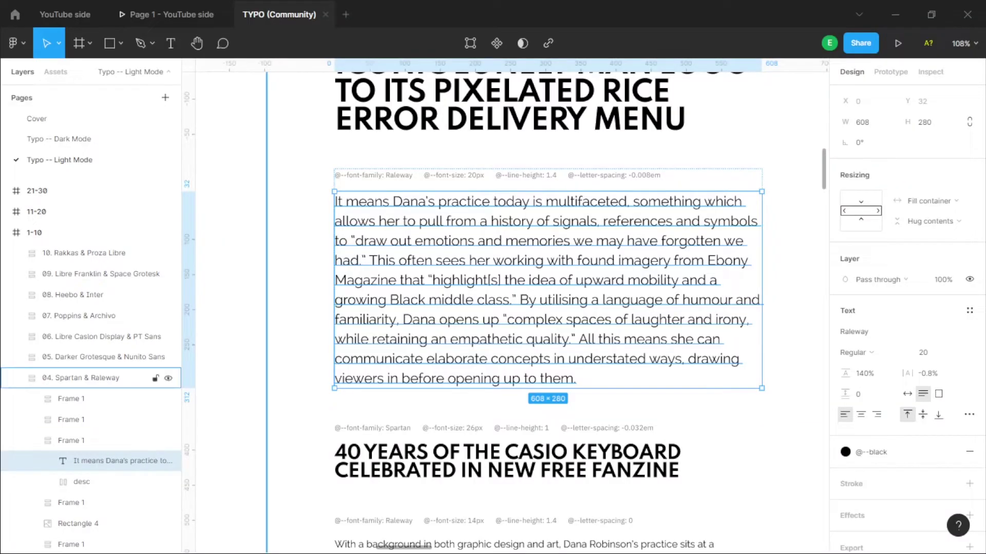
pyautogui.click(401, 254)
pyautogui.doubleClick(444, 260)
pyautogui.doubleClick(444, 260)
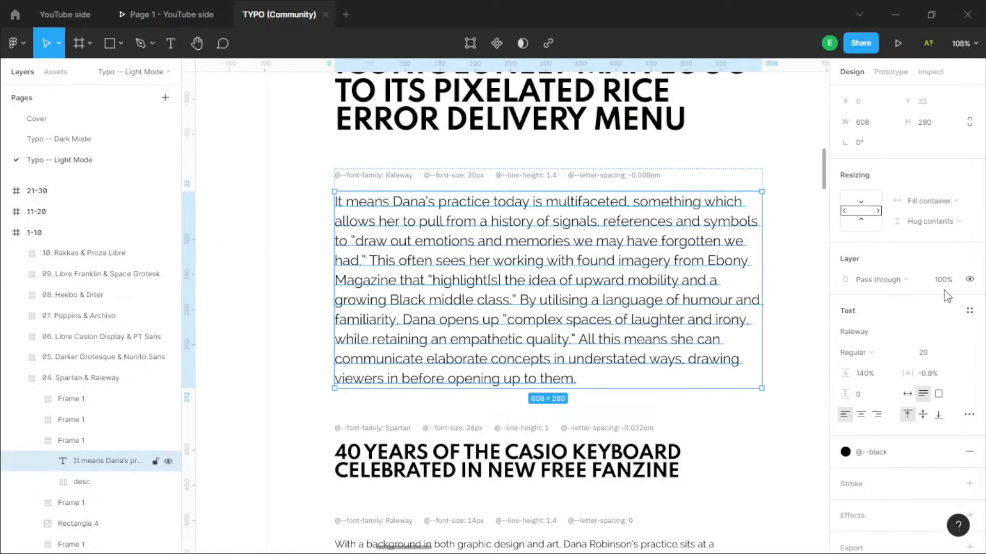
pyautogui.click(857, 331)
pyautogui.hotkey('ctrl', 'c')
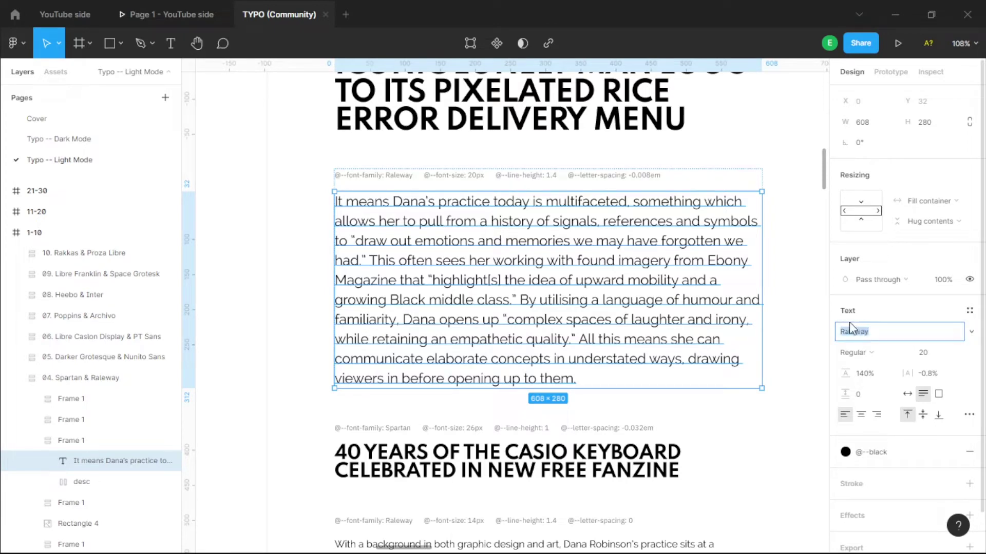
# Step: Switch to Chrome, search Google for "fonts .googl.com" and open the Google Fonts site from the results
pyautogui.click(440, 7)
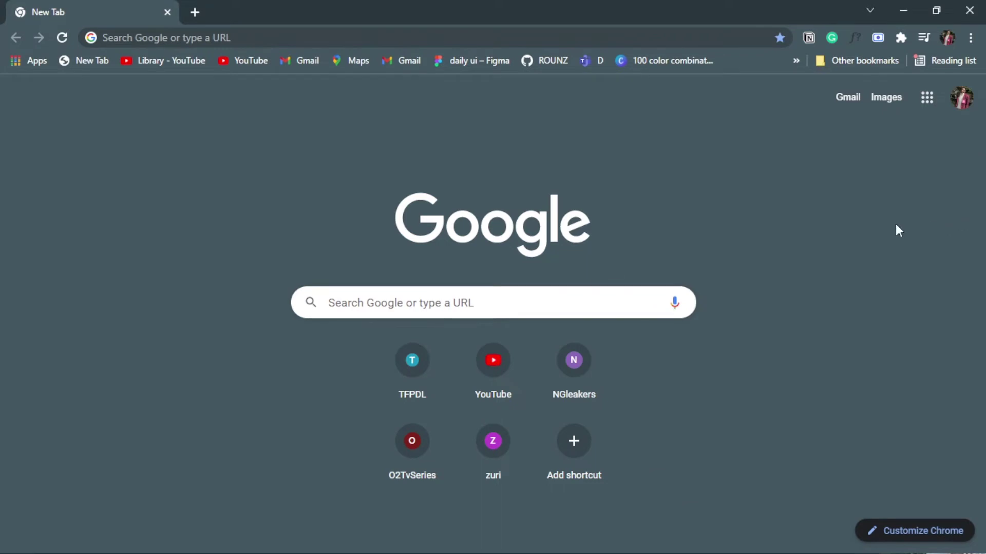
pyautogui.click(469, 303)
pyautogui.click(383, 294)
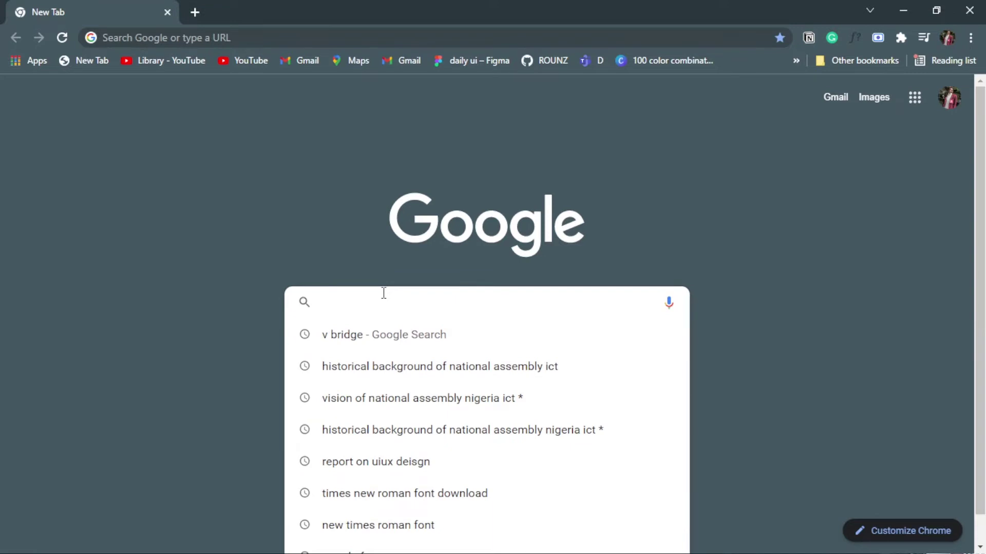
pyautogui.write('font')
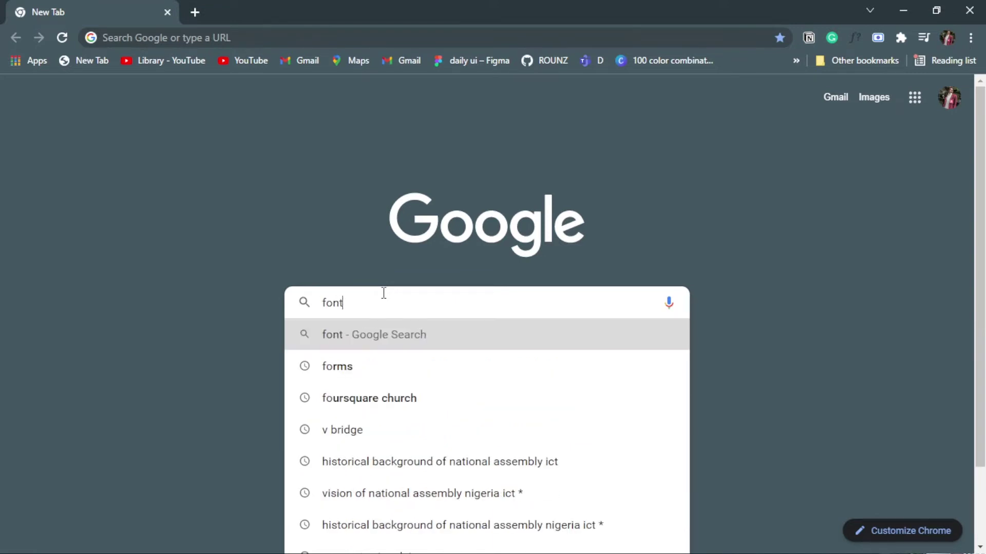
pyautogui.write('s .goo')
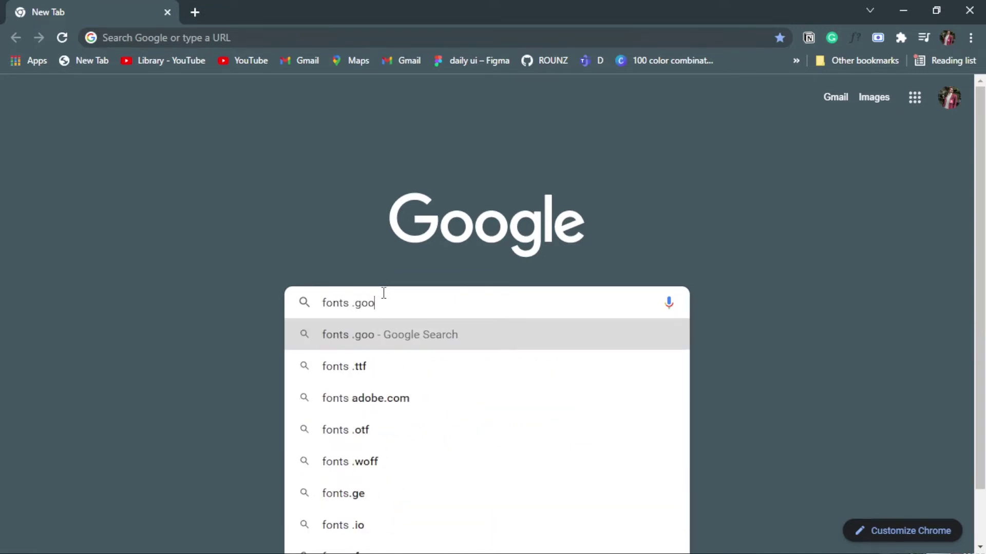
pyautogui.write('gl.com')
pyautogui.press('Return')
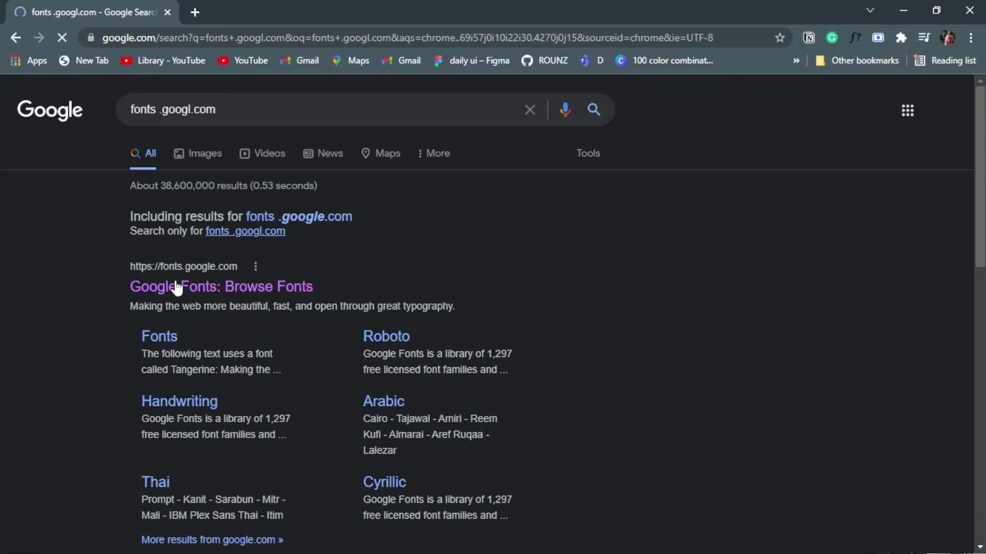
pyautogui.click(225, 267)
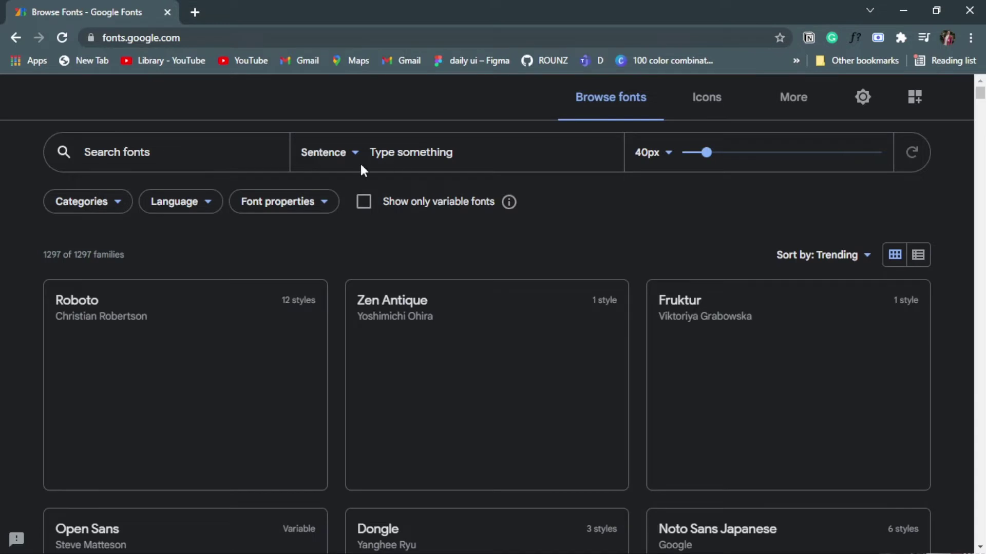
# Step: Search the font library for Raleway and preview it with a short custom sentence introducing oneself by name
pyautogui.click(148, 156)
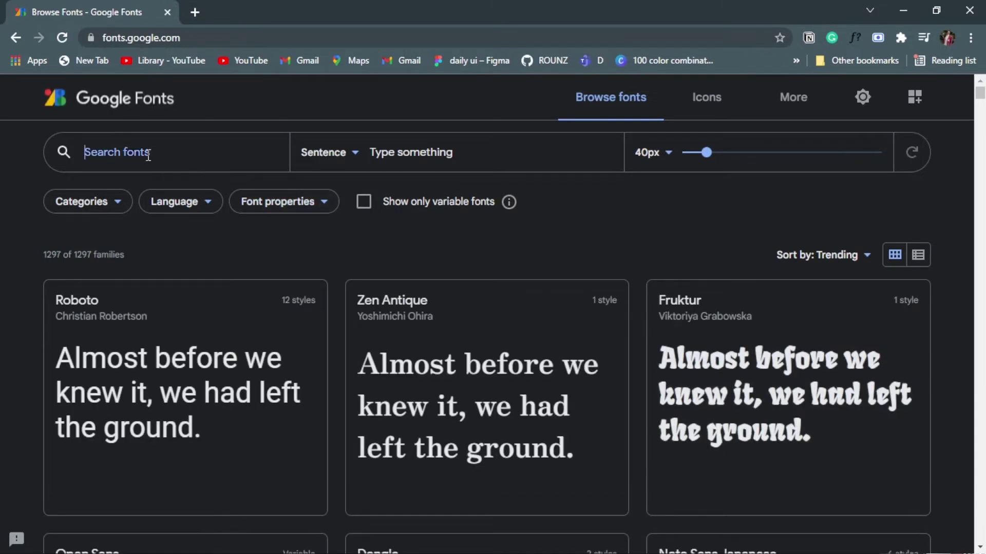
pyautogui.hotkey('ctrl', 'v')
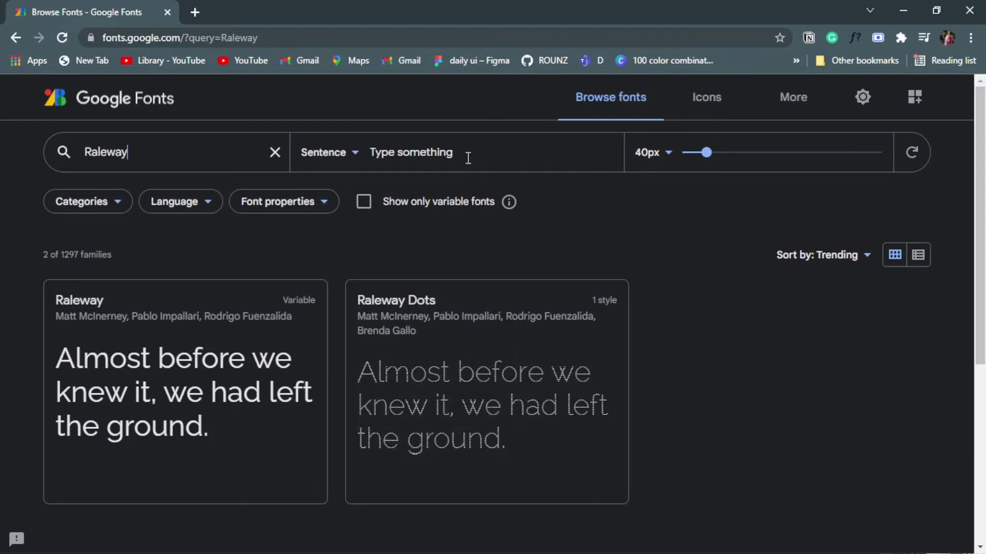
pyautogui.click(467, 154)
pyautogui.write('my name is drounz')
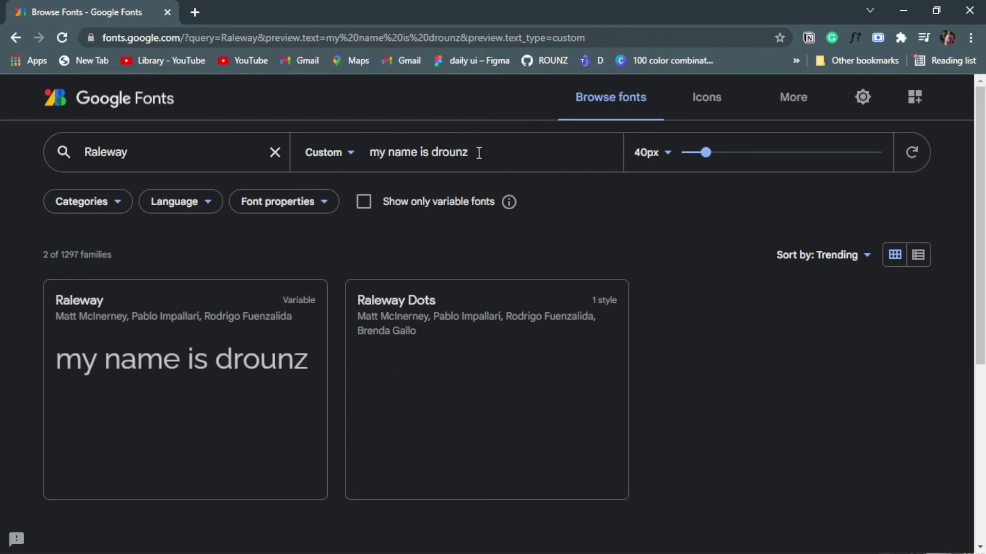
pyautogui.click(464, 177)
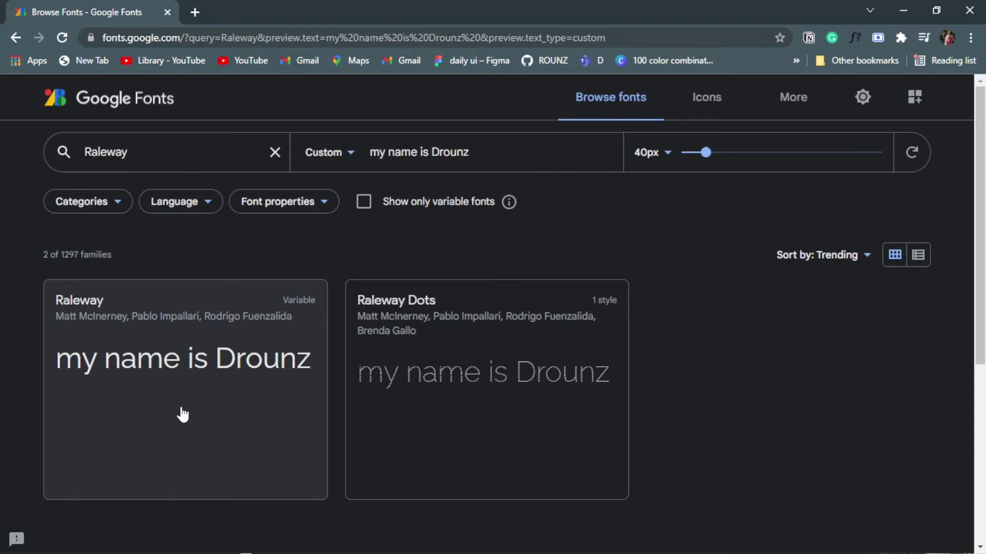
# Step: Open the Raleway family's page and download the whole font family
pyautogui.click(182, 414)
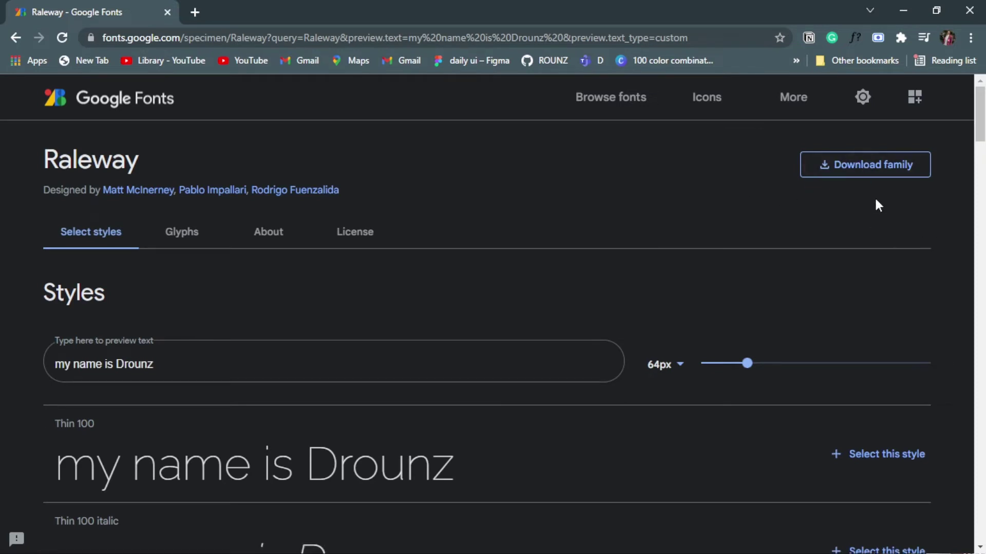
pyautogui.click(859, 170)
pyautogui.click(667, 268)
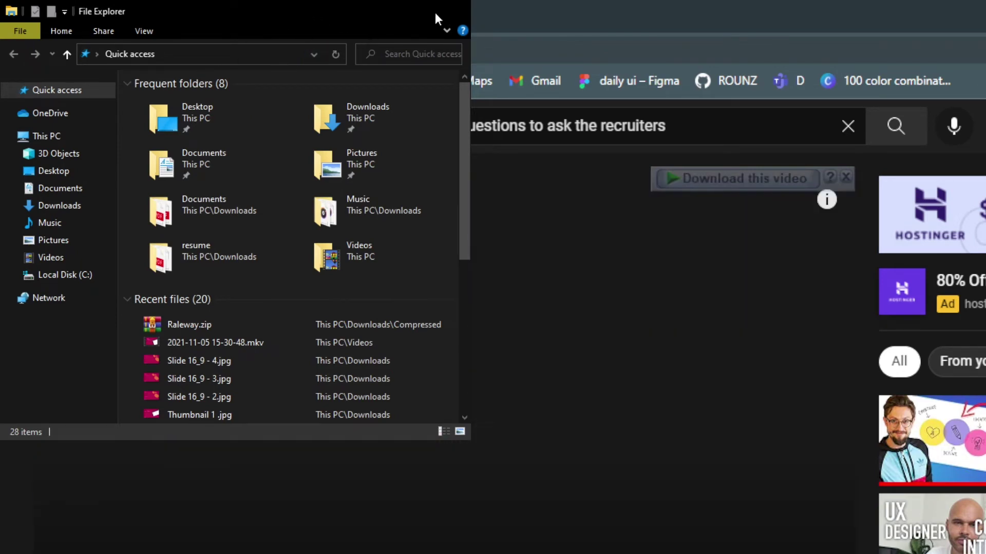
# Step: Switch to File Explorer, maximize its window and open the Compressed folder inside Downloads
pyautogui.doubleClick(429, 13)
pyautogui.click(594, 90)
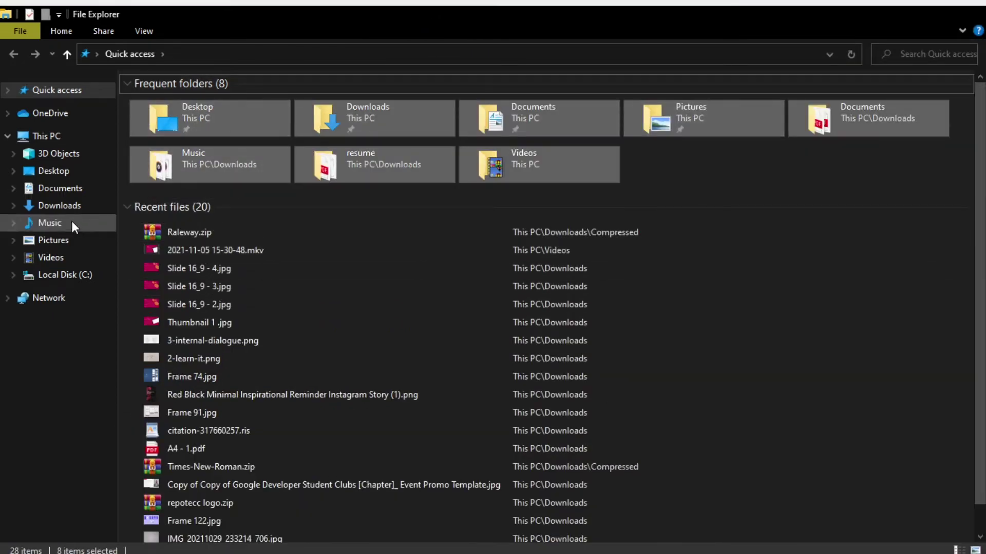
pyautogui.click(72, 206)
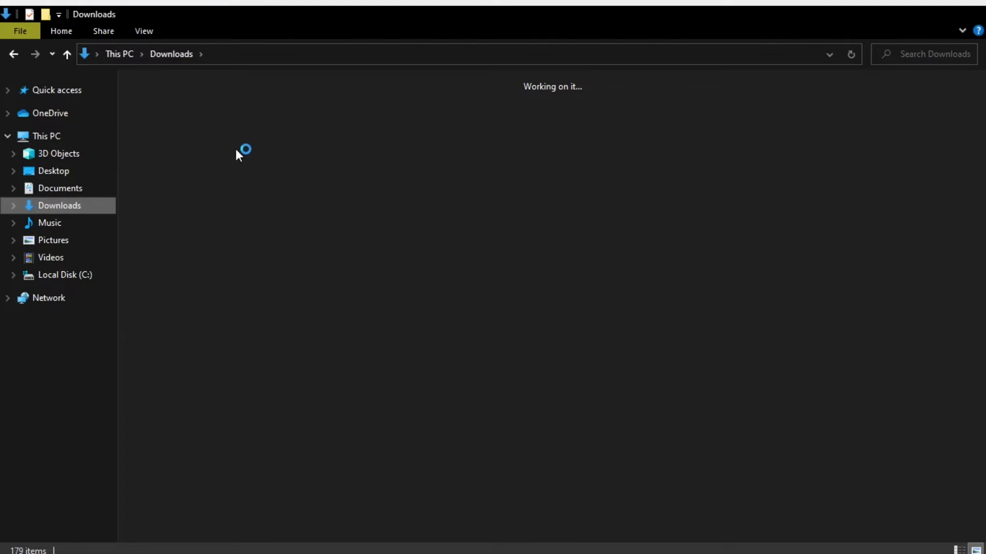
pyautogui.doubleClick(464, 144)
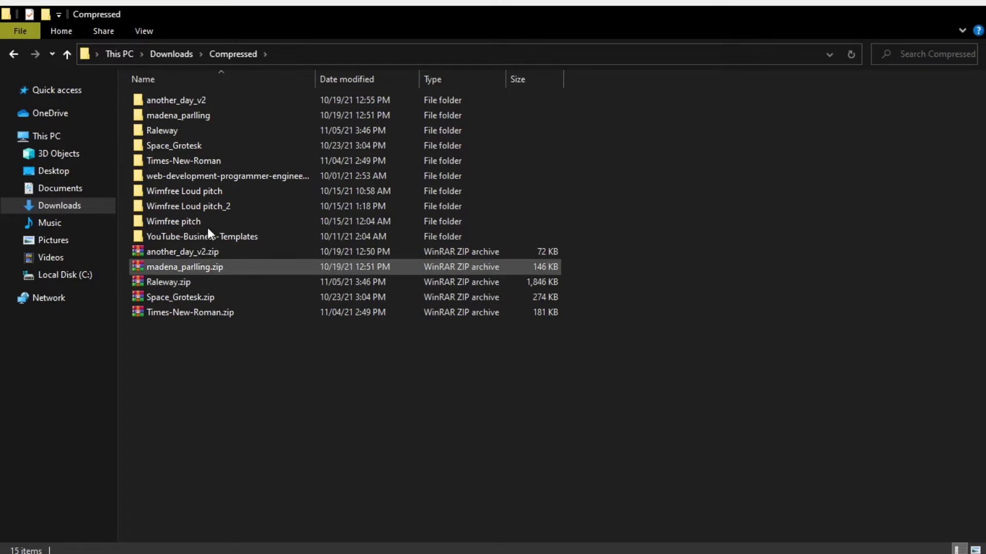
# Step: Open the static subfolder of the extracted Raleway folder and select all its TrueType font files
pyautogui.doubleClick(216, 135)
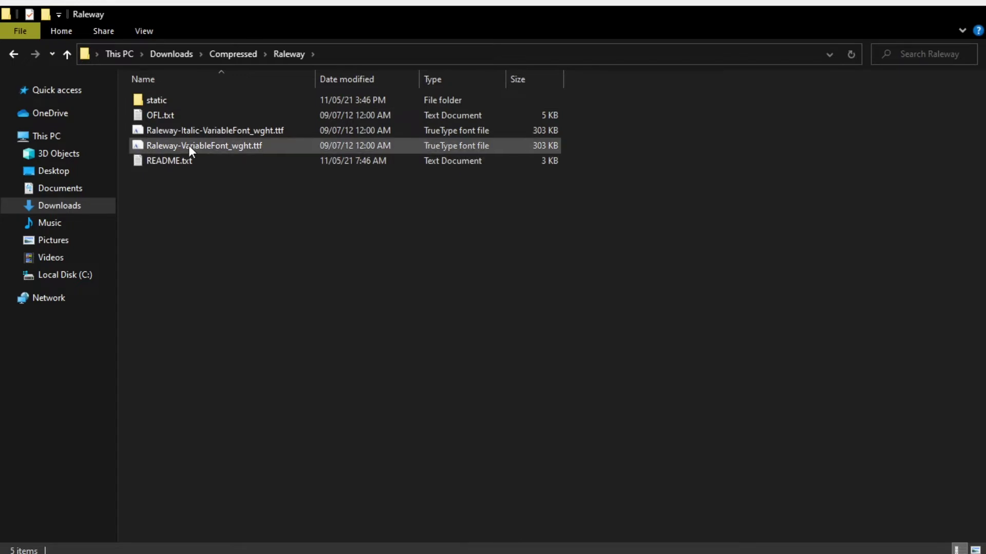
pyautogui.doubleClick(165, 98)
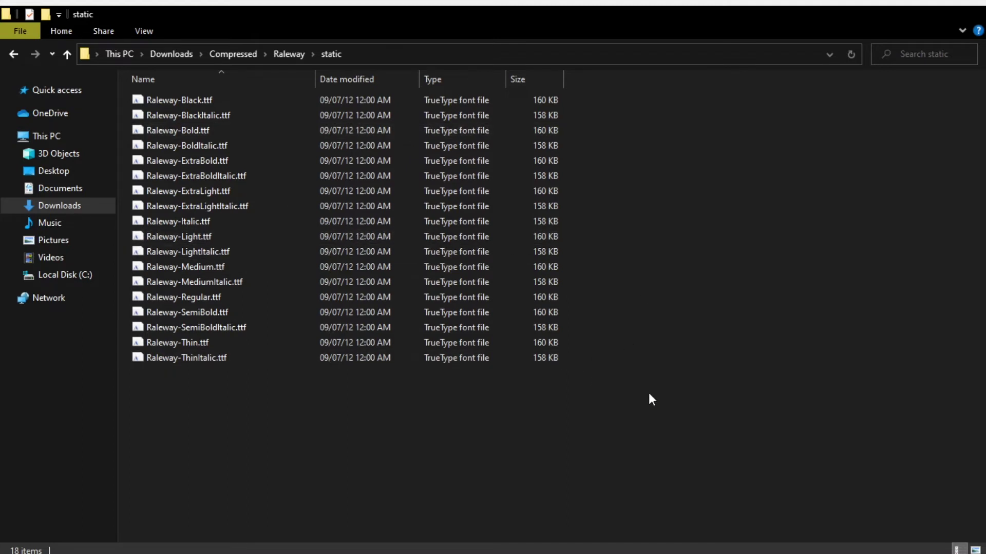
pyautogui.moveTo(684, 405); pyautogui.dragTo(187, 99)
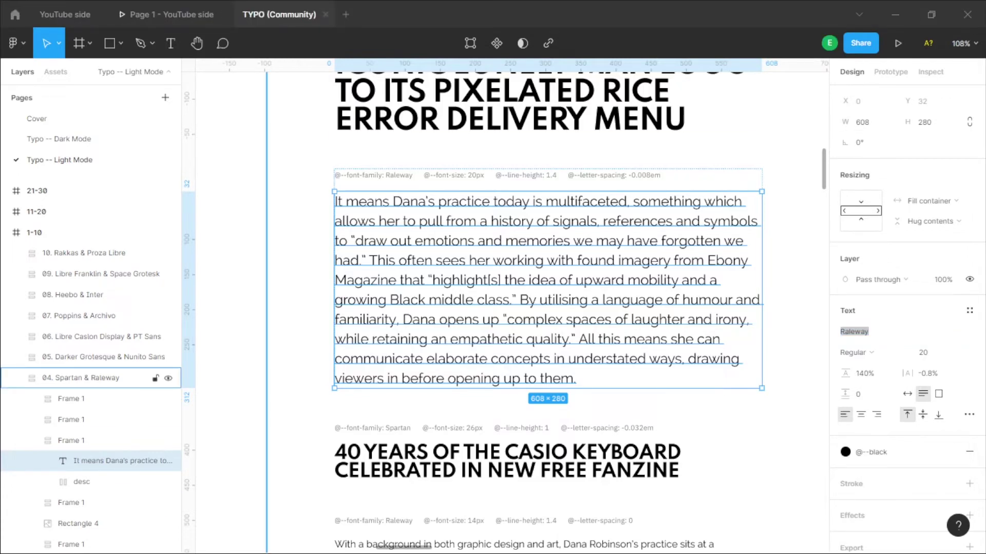
# Step: Switch back to Figma and open the Raleway paragraph starting "It means Dana's practice" for text editing
pyautogui.doubleClick(741, 277)
pyautogui.click(759, 221)
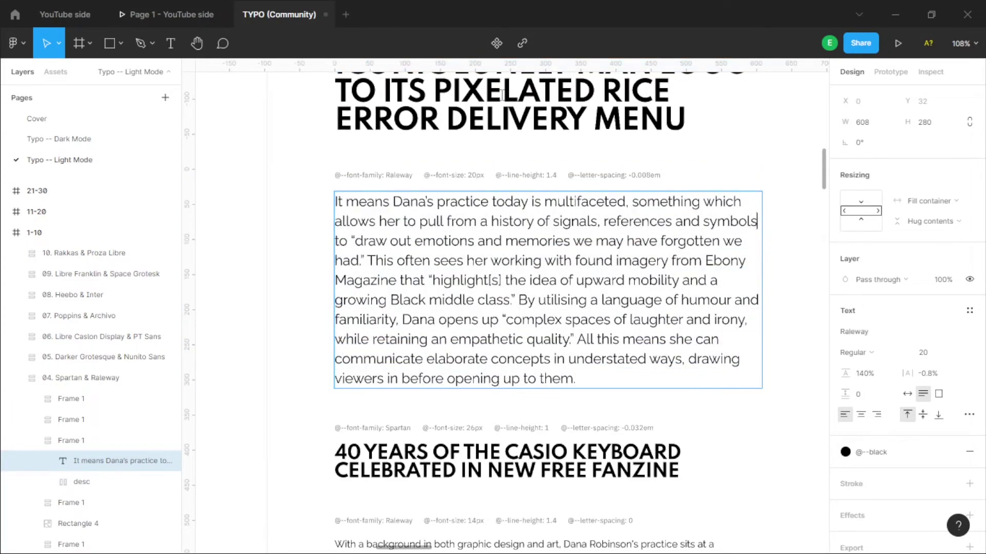
pyautogui.scroll(-5, 406, 195)
pyautogui.click(71, 15)
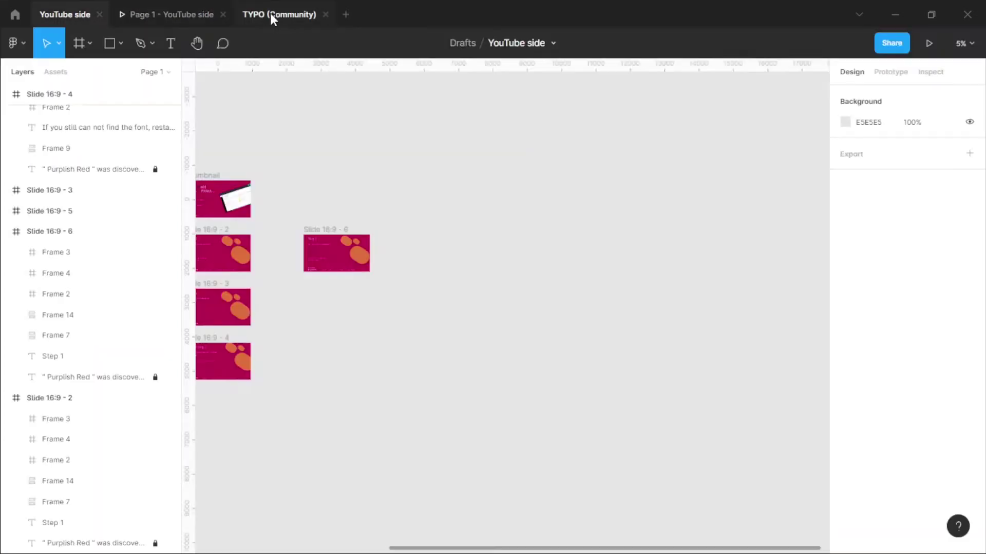
pyautogui.click(270, 14)
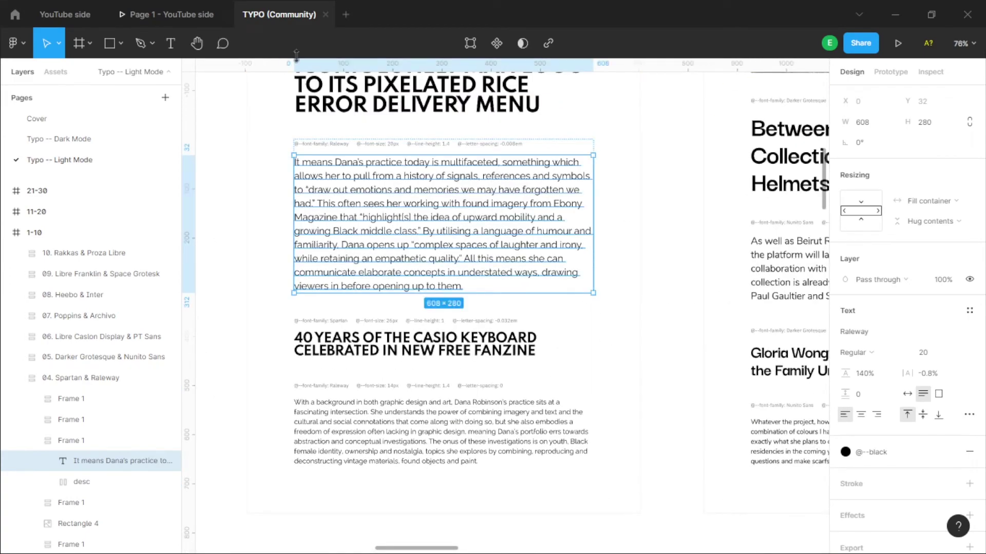
# Step: Close and reopen the TYPO (Community) file from the recent files and show its Typo -- Light Mode page
pyautogui.click(325, 15)
pyautogui.click(15, 16)
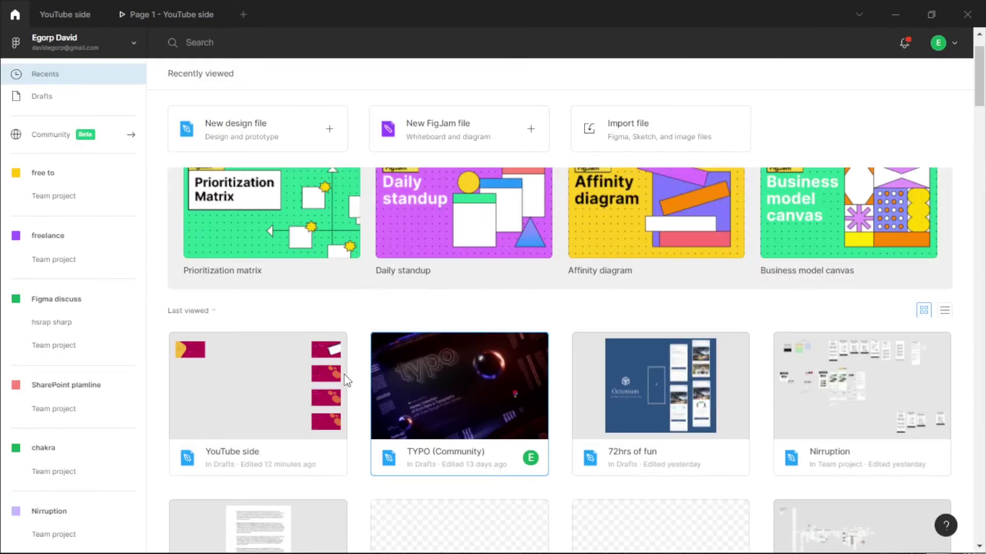
pyautogui.doubleClick(458, 454)
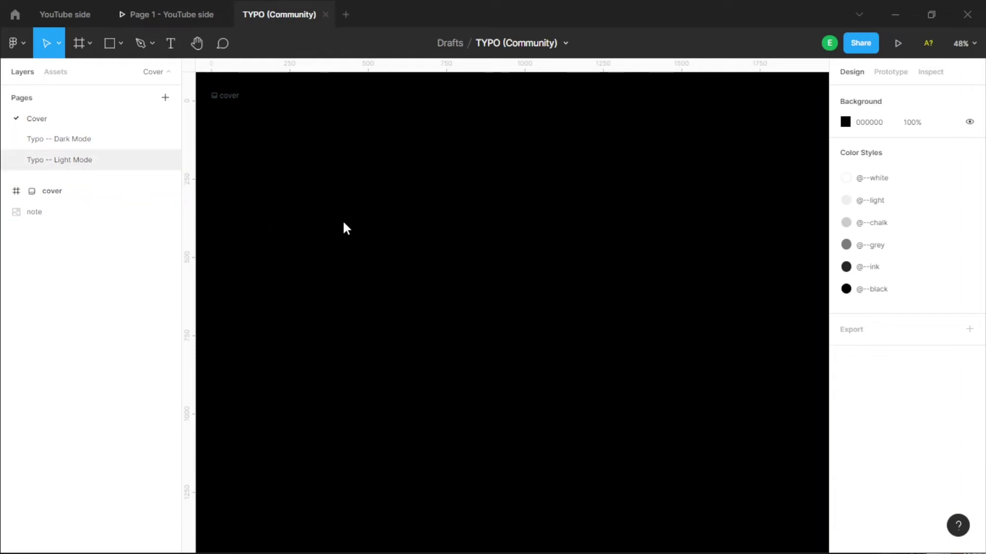
pyautogui.click(28, 160)
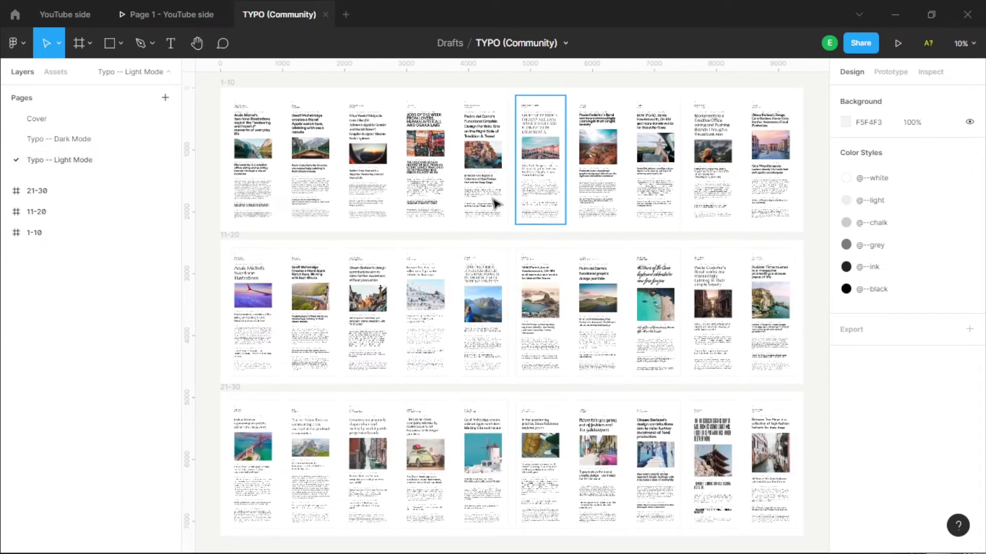
# Step: Select the upper Inter body paragraph in the 15. Viaoda Libre & Inter artboard to check its font
pyautogui.scroll(5, 485, 375)
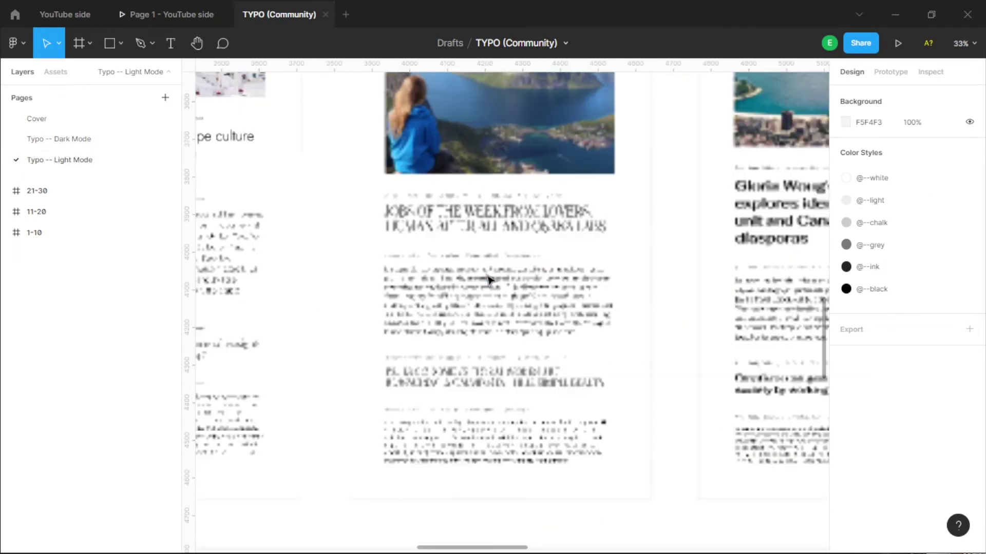
pyautogui.scroll(6, 487, 281)
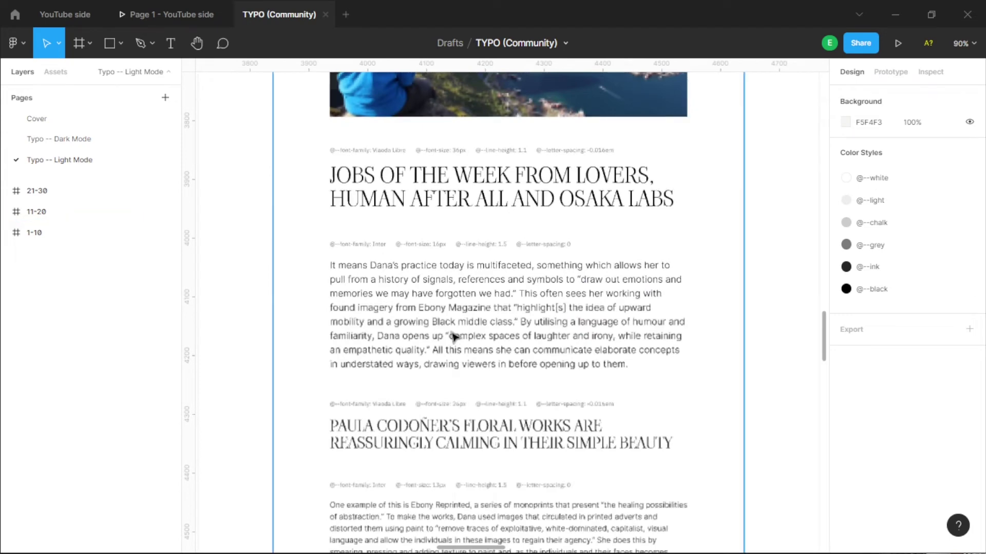
pyautogui.click(506, 308)
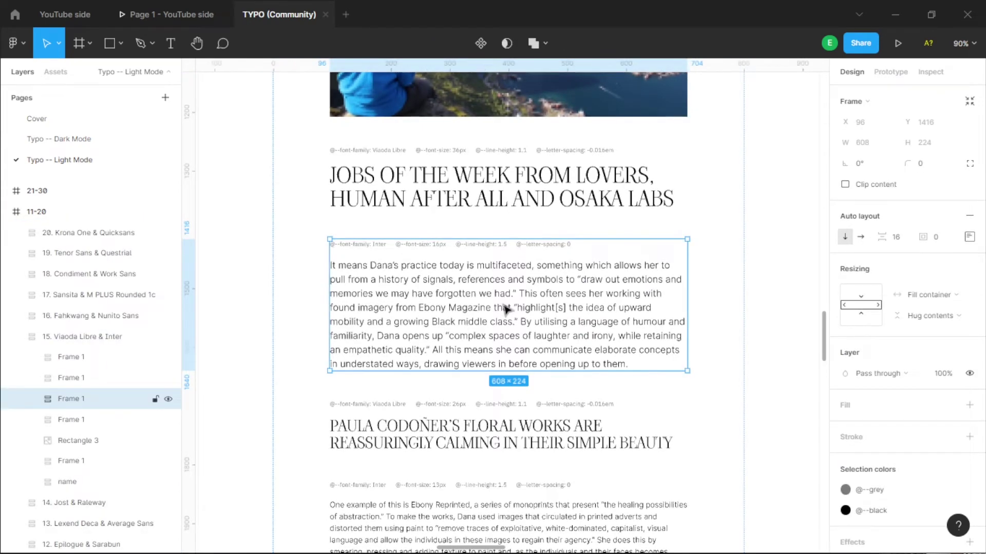
pyautogui.doubleClick(506, 309)
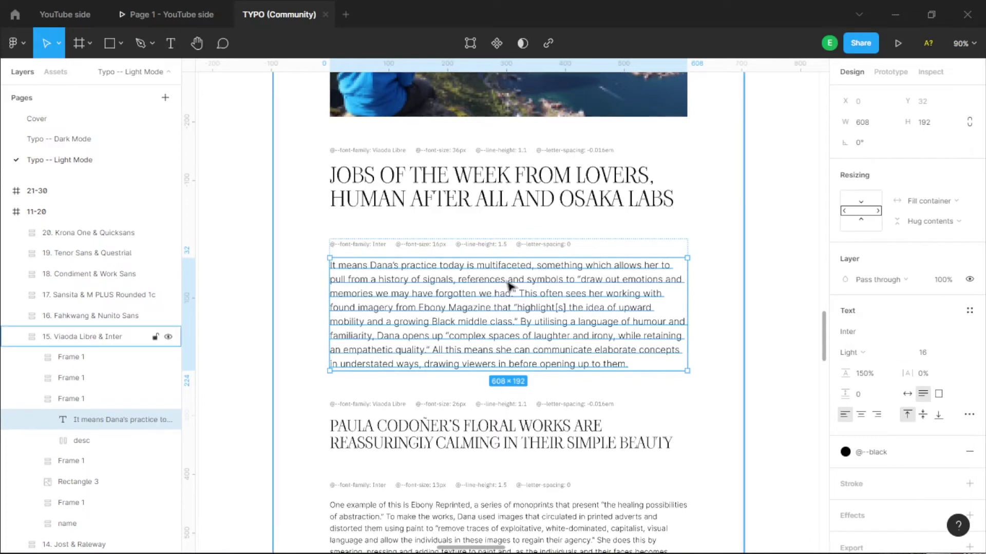
# Step: Select the upper Nunito Sans body paragraph in the 16. Fahkwang & Nunito Sans artboard to check its font
pyautogui.scroll(-5, 510, 286)
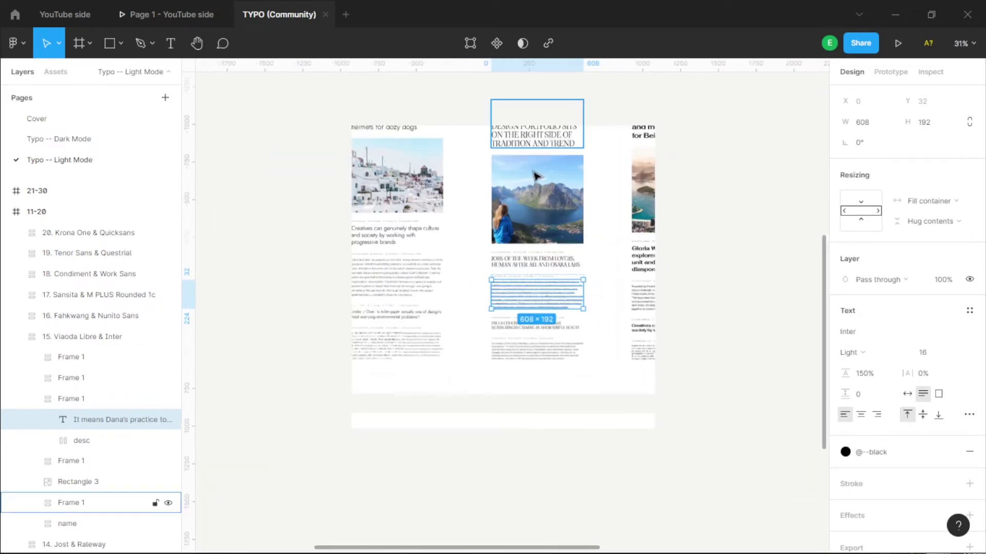
pyautogui.scroll(-3, 524, 260)
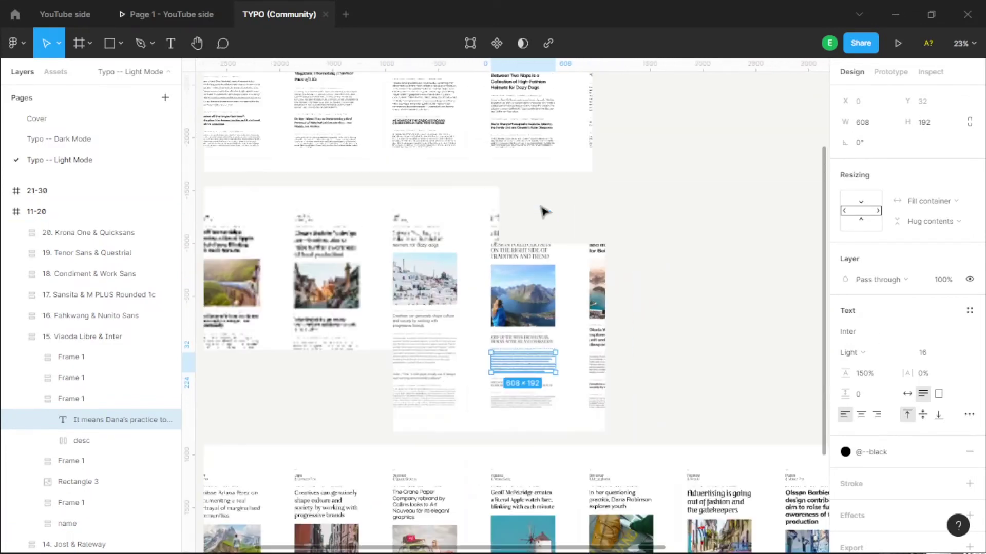
pyautogui.scroll(-1, 544, 212)
pyautogui.moveTo(552, 156); pyautogui.dragTo(529, 331)
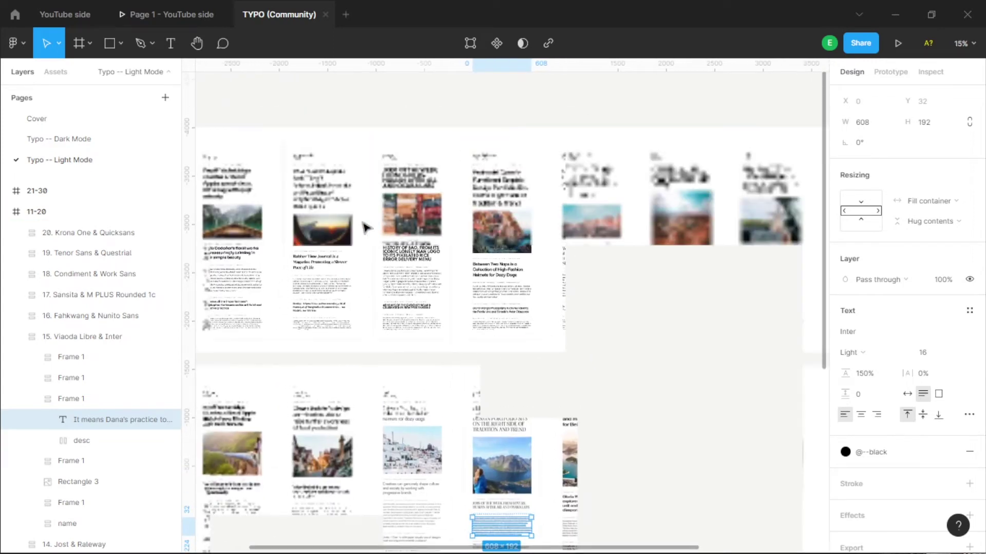
pyautogui.moveTo(334, 315); pyautogui.dragTo(462, 203)
pyautogui.scroll(-2, 462, 202)
pyautogui.moveTo(583, 191); pyautogui.dragTo(607, 245)
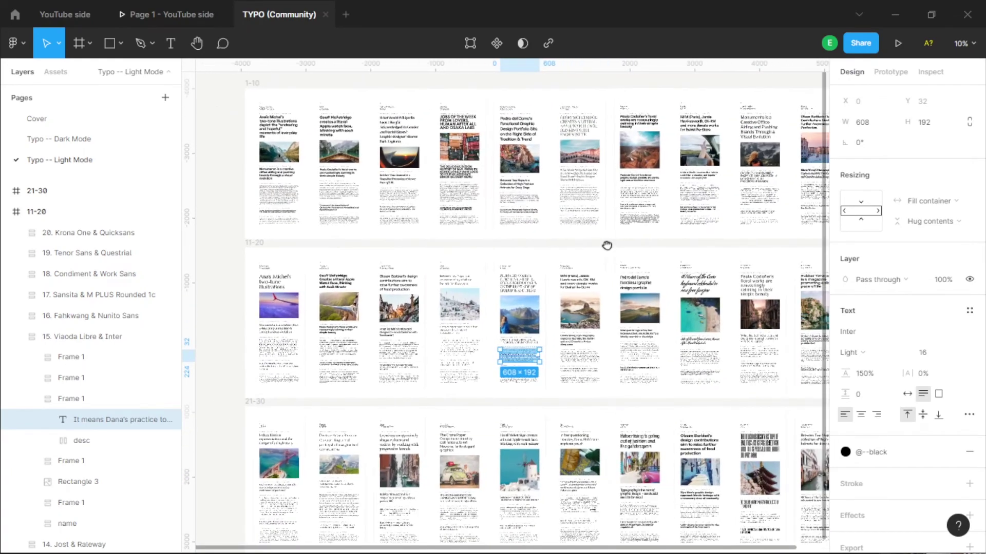
pyautogui.scroll(5, 599, 398)
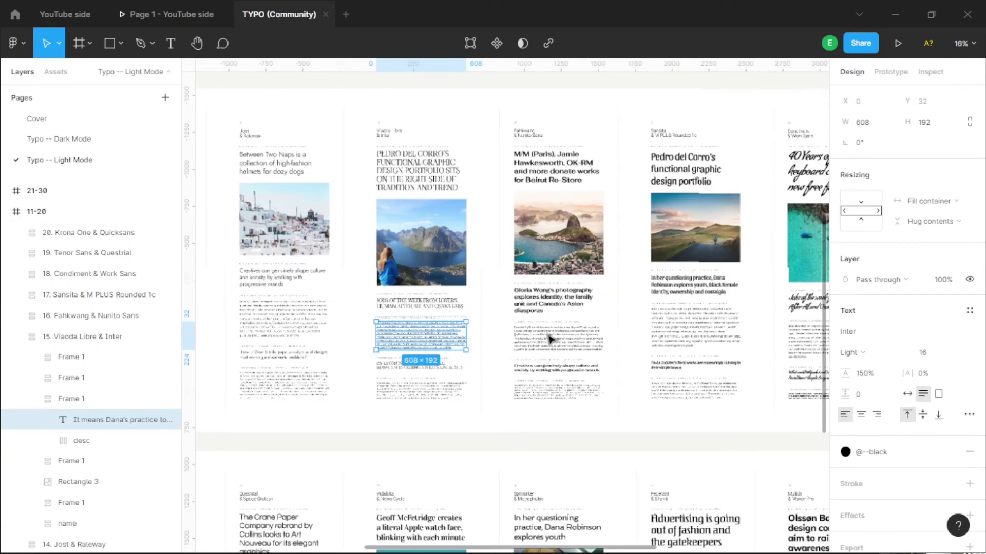
pyautogui.click(549, 339)
pyautogui.doubleClick(548, 340)
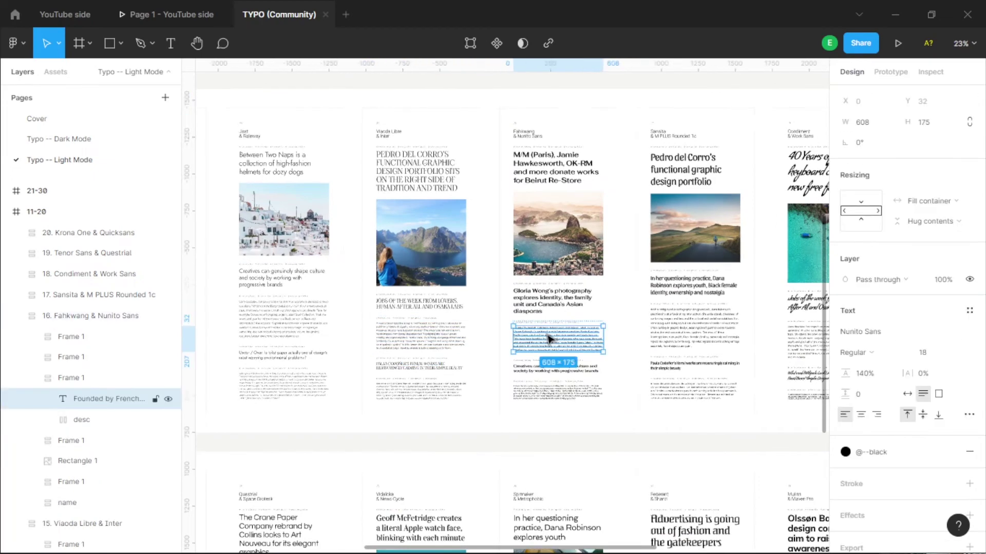
# Step: Select the upper body text frame in the 06. Libre Caslon Display & PT Sans artboard and open the missing fonts list
pyautogui.scroll(-5, 551, 339)
pyautogui.click(547, 149)
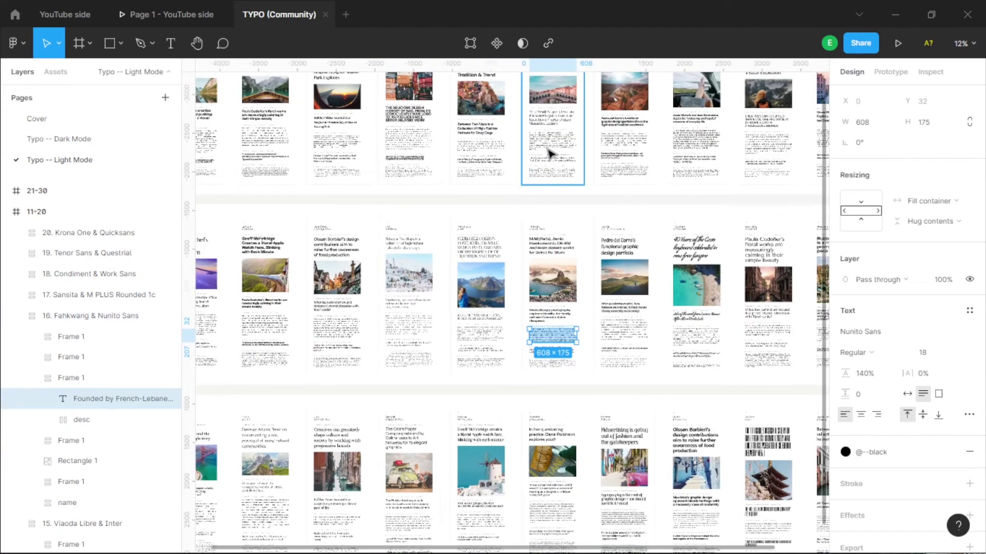
pyautogui.doubleClick(546, 148)
pyautogui.click(927, 43)
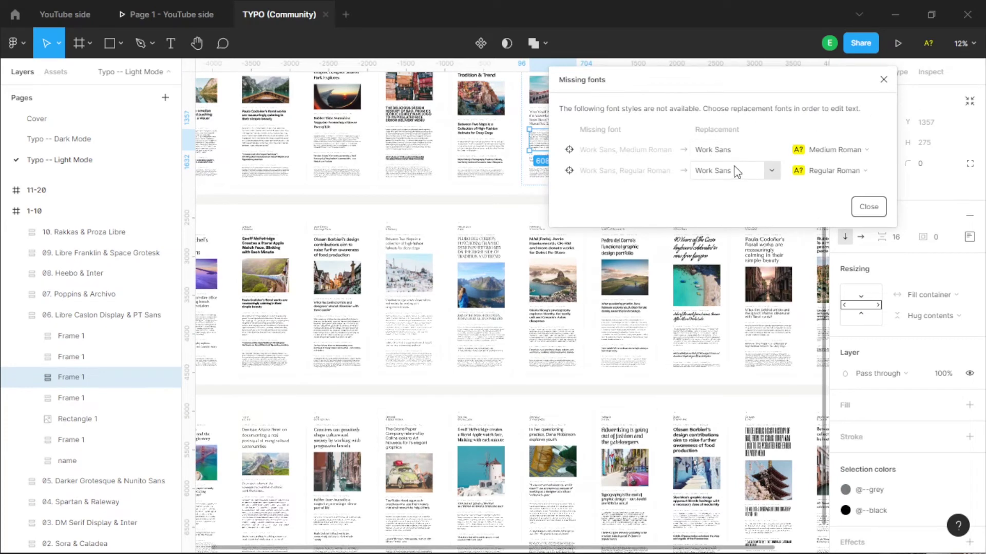
# Step: Close the missing fonts list and select the upper body paragraph in the 05. Darker Grotesque & Nunito Sans artboard
pyautogui.click(415, 144)
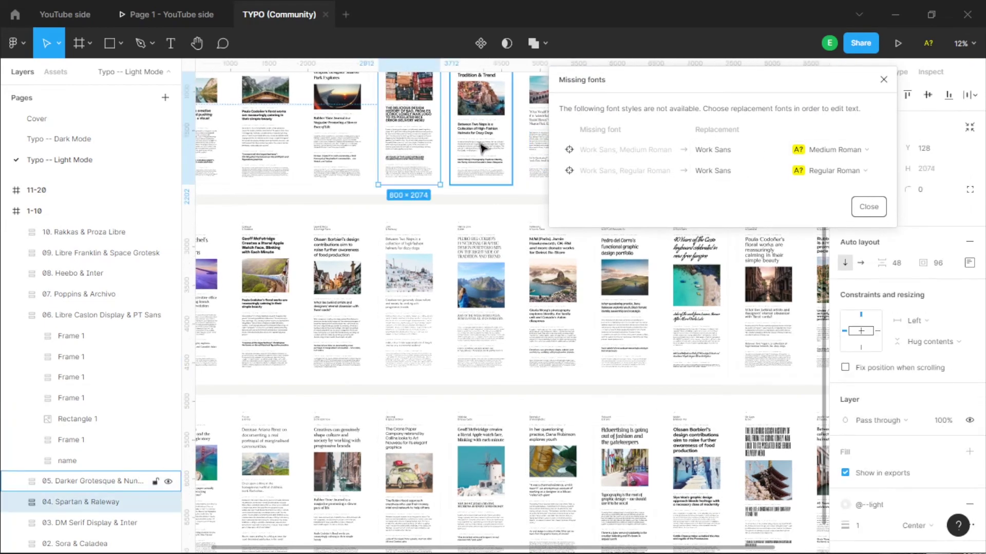
pyautogui.doubleClick(483, 148)
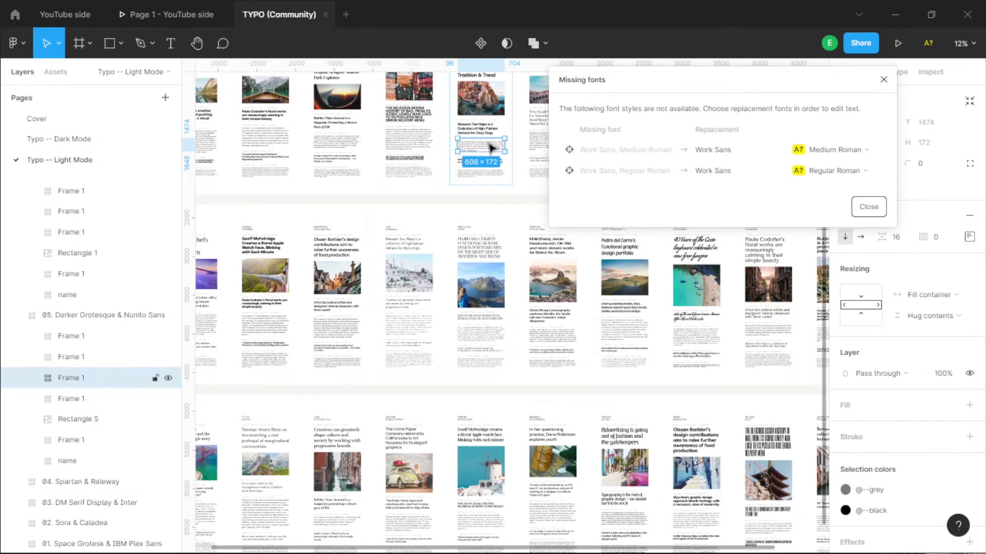
pyautogui.click(883, 80)
pyautogui.doubleClick(481, 150)
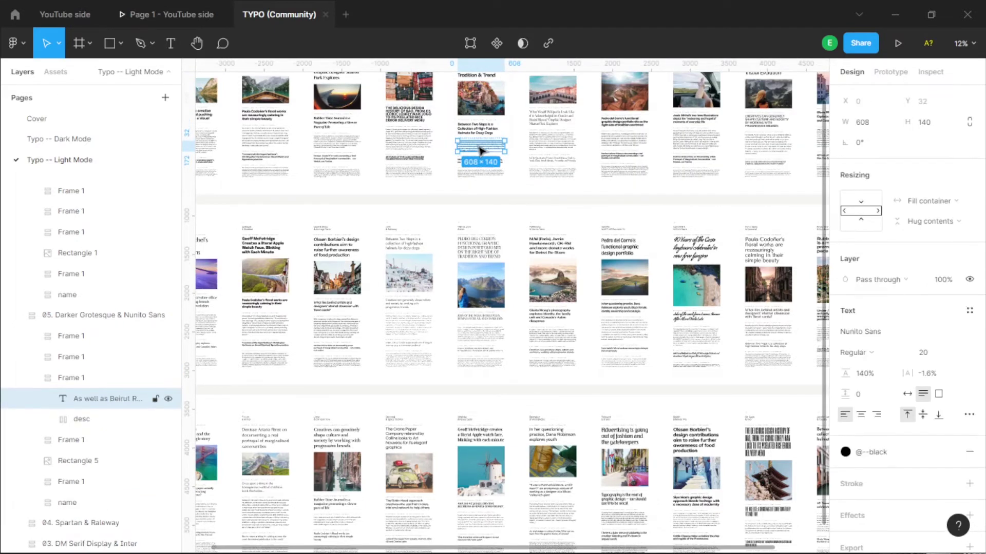
# Step: Check the fonts of the upper body paragraphs in the Poppins & Archivo and Libre Franklin & Space Grotesk artboards
pyautogui.click(626, 144)
pyautogui.doubleClick(626, 145)
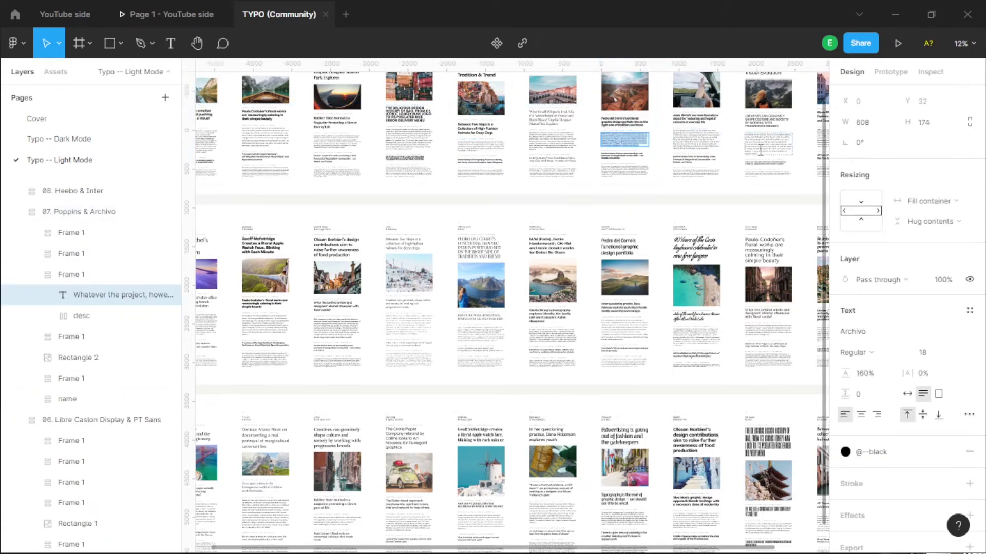
pyautogui.click(773, 141)
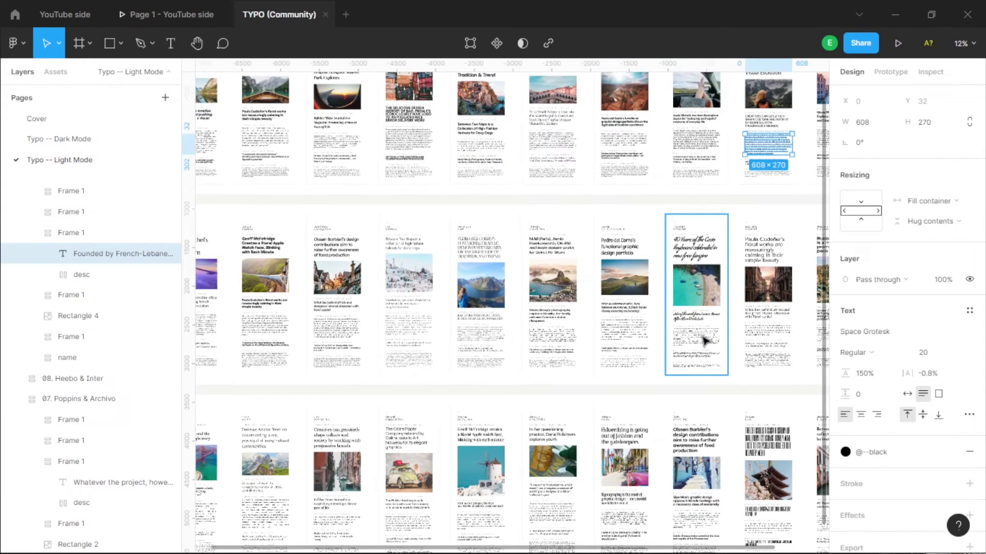
# Step: Select the upper Raleway body paragraph in the 04. Spartan & Raleway artboard
pyautogui.click(405, 343)
pyautogui.doubleClick(406, 343)
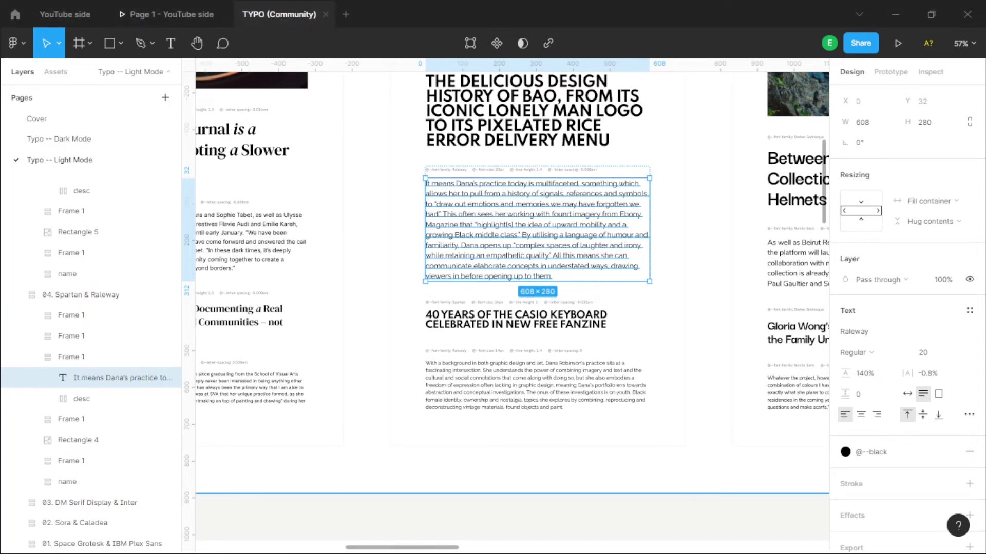
pyautogui.scroll(5, 471, 195)
pyautogui.scroll(-1, 616, 272)
pyautogui.scroll(-3, 616, 272)
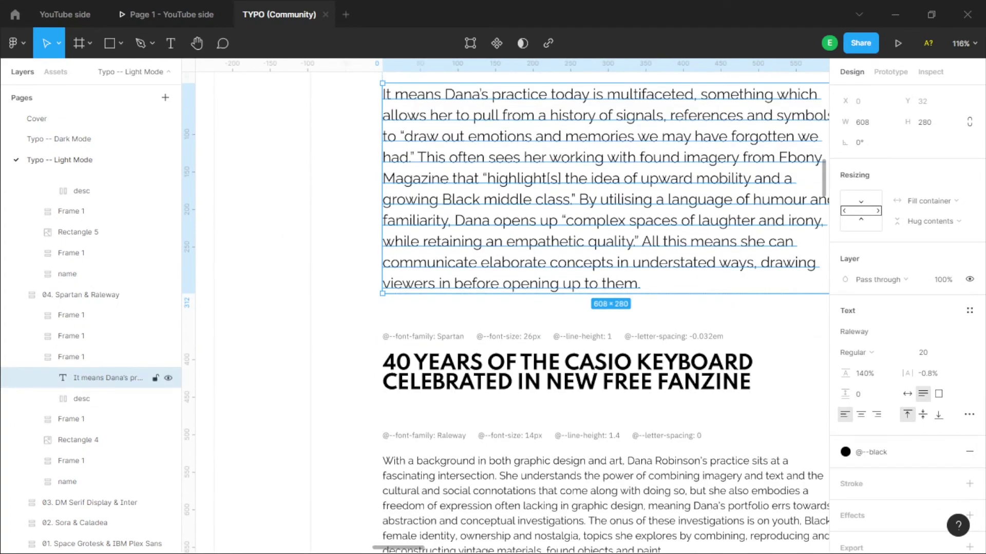
# Step: Set the selected Raleway paragraph's font weight to Bold
pyautogui.click(862, 353)
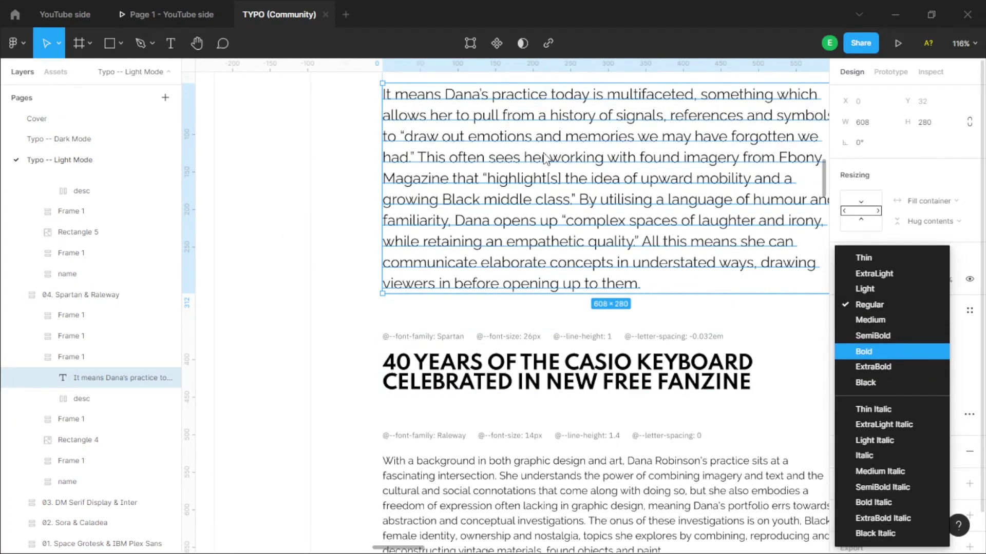
pyautogui.click(873, 351)
pyautogui.scroll(-2, 662, 202)
pyautogui.scroll(1, 635, 258)
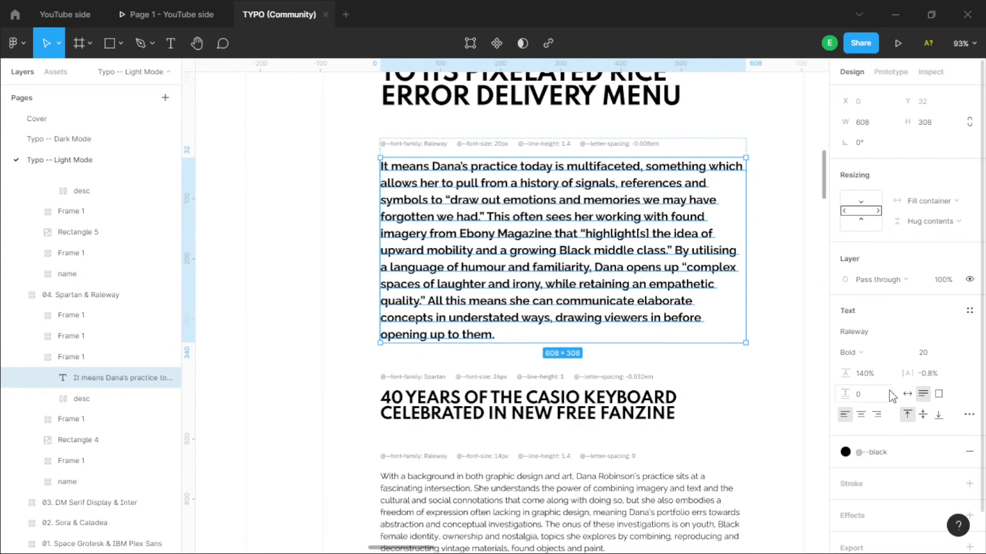
# Step: Set the Raleway paragraph's font weight to ExtraBold and deselect it
pyautogui.click(863, 352)
pyautogui.click(875, 368)
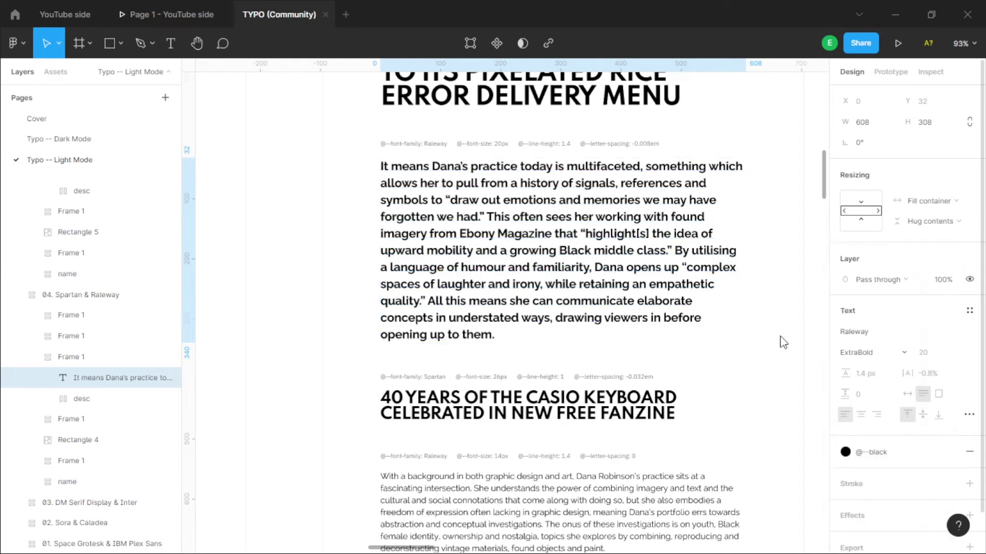
pyautogui.click(329, 259)
pyautogui.scroll(-2, 602, 204)
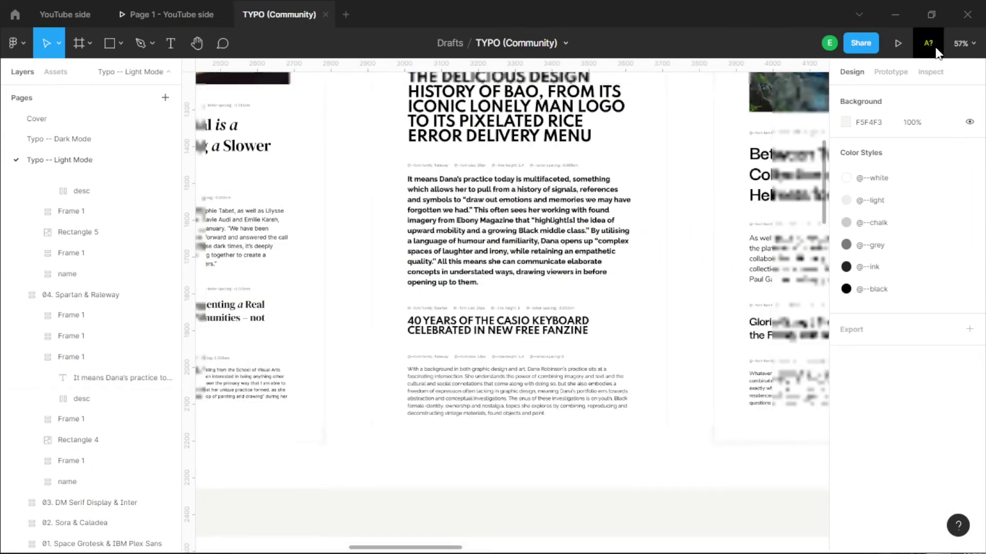
# Step: Check the file's missing fonts list, then switch to Chrome's Google Fonts page and restore its window to a smaller size
pyautogui.click(930, 46)
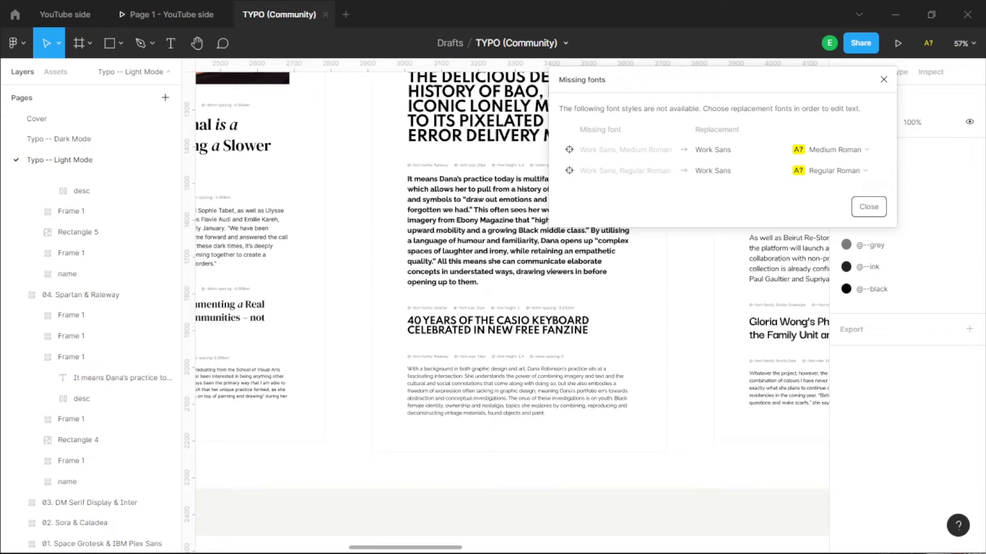
pyautogui.hotkey('alt', 'Tab')
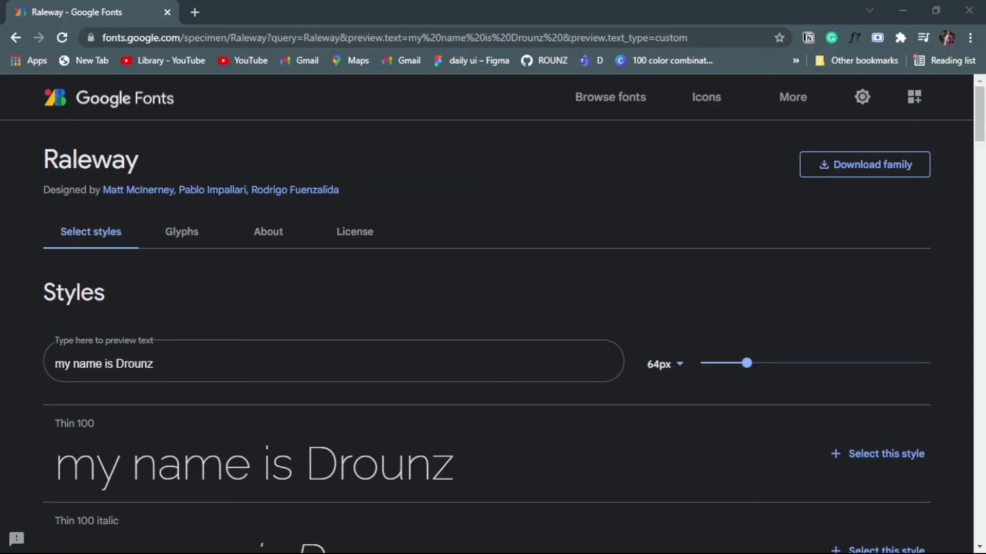
pyautogui.doubleClick(407, 7)
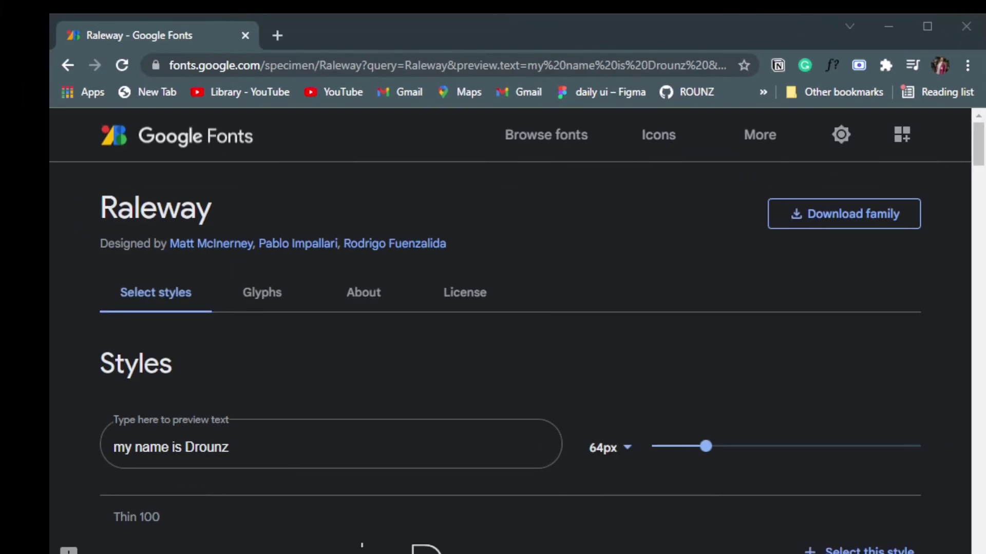
# Step: Look through the style previews on the Raleway family page
pyautogui.click(215, 447)
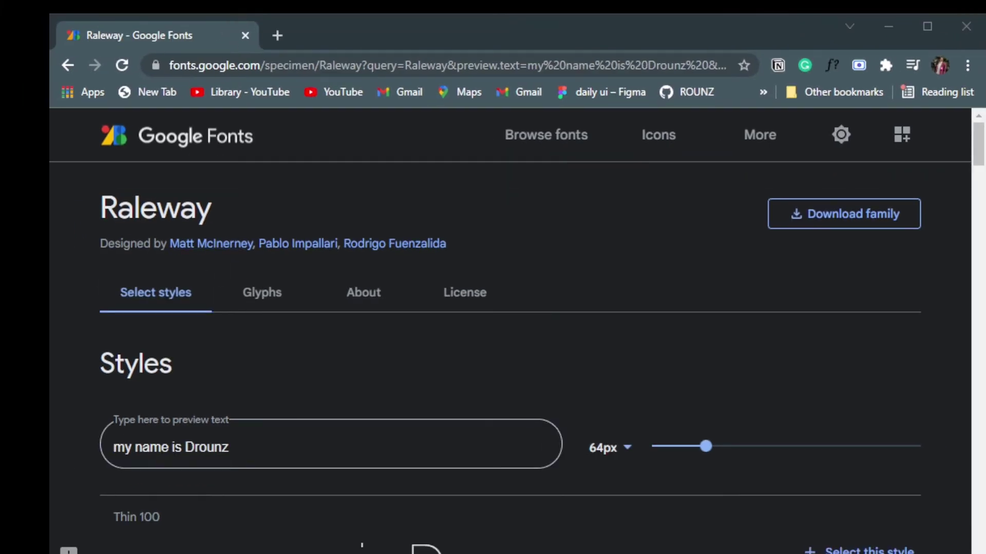
pyautogui.scroll(-3, 298, 330)
pyautogui.scroll(1, 330, 324)
pyautogui.scroll(-3, 352, 330)
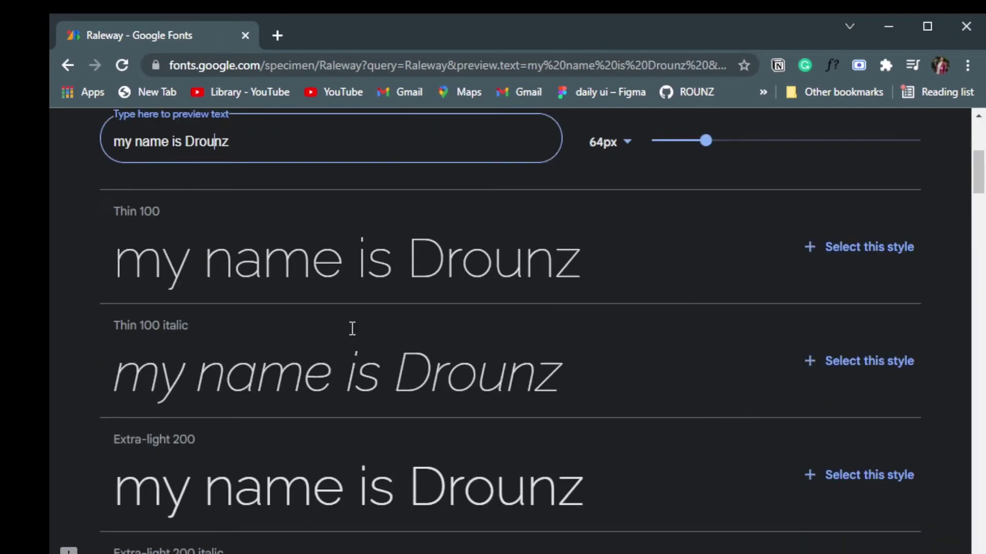
pyautogui.scroll(6, 354, 334)
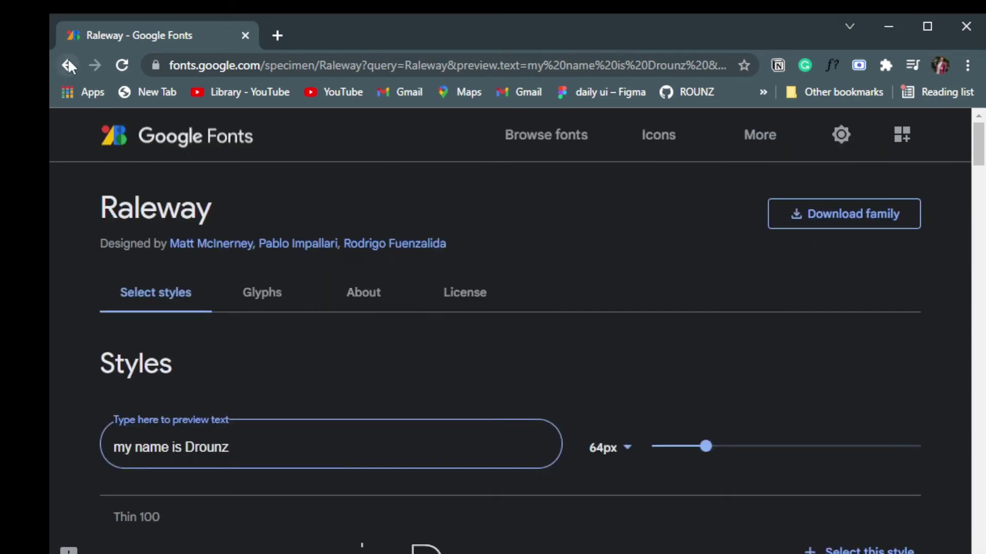
# Step: Return to the font catalogue and search it for Work Sans
pyautogui.click(77, 71)
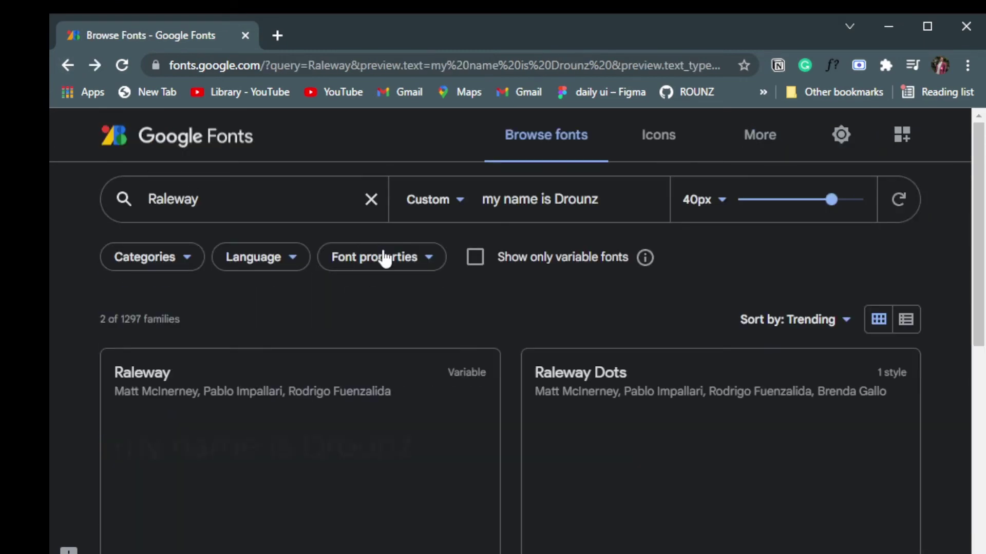
pyautogui.doubleClick(202, 198)
pyautogui.write('Work Sans')
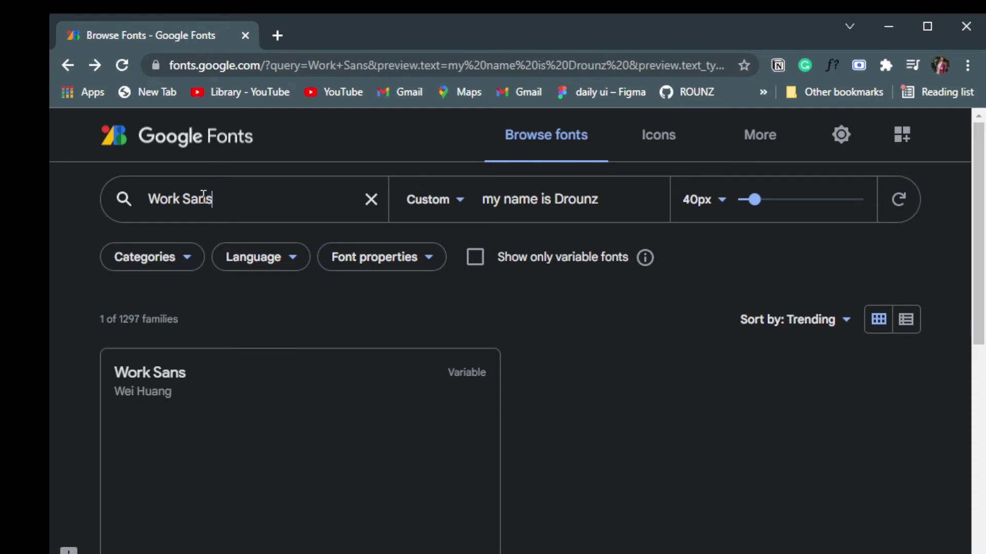
pyautogui.scroll(-2, 286, 462)
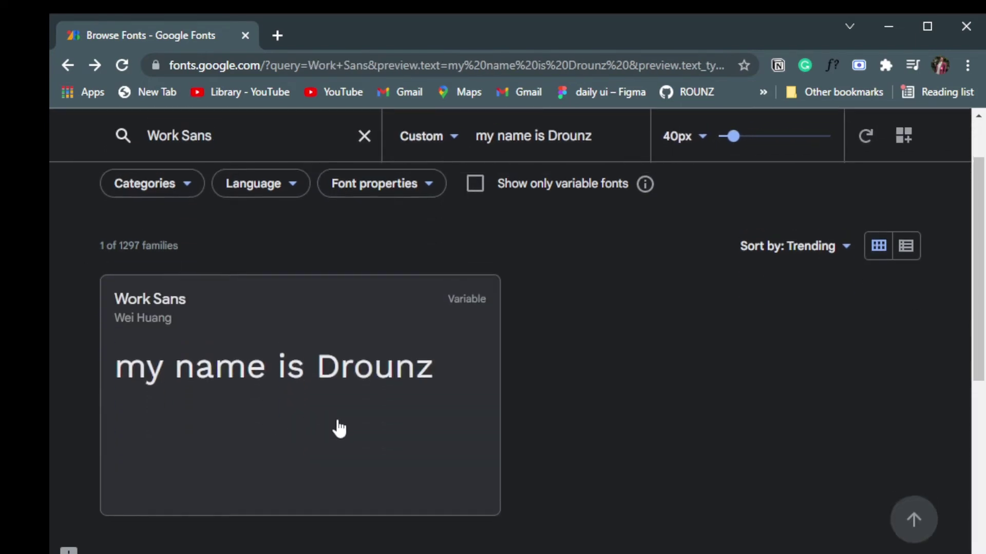
# Step: Open the Work Sans family from the search results and download the whole family
pyautogui.scroll(2, 339, 428)
pyautogui.click(175, 392)
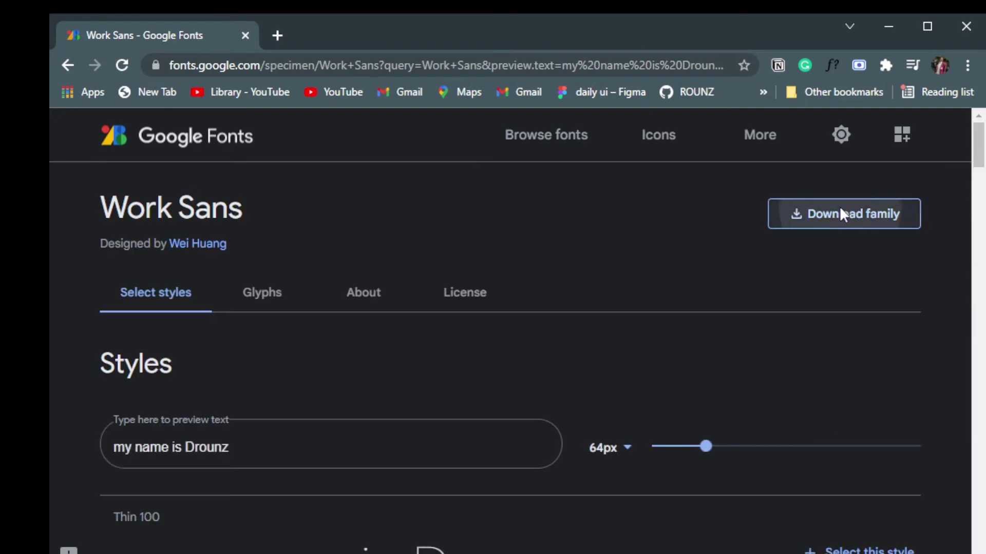
pyautogui.click(842, 213)
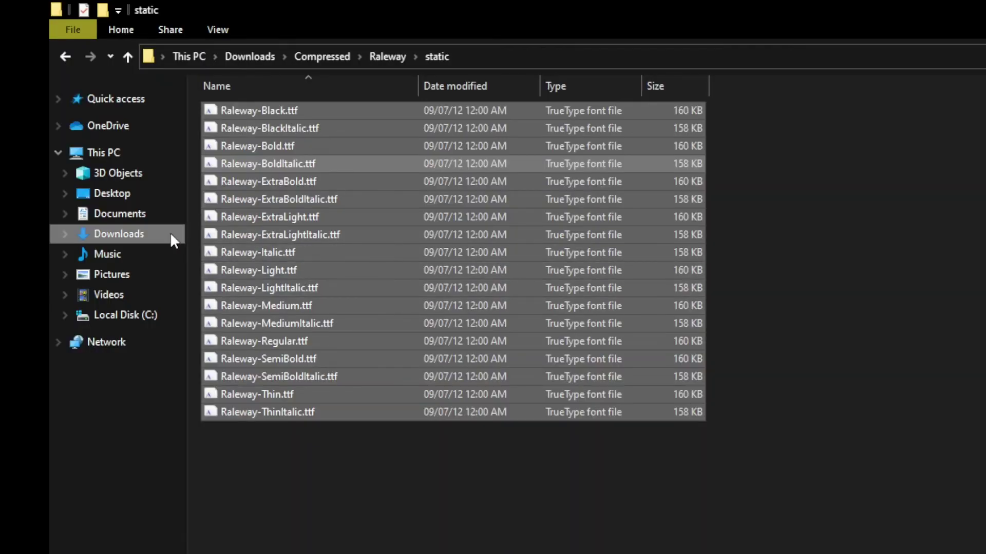
# Step: Open the static folder of the extracted Work_Sans download inside the Downloads folder's Compressed directory, restoring the window to a smaller size
pyautogui.click(170, 234)
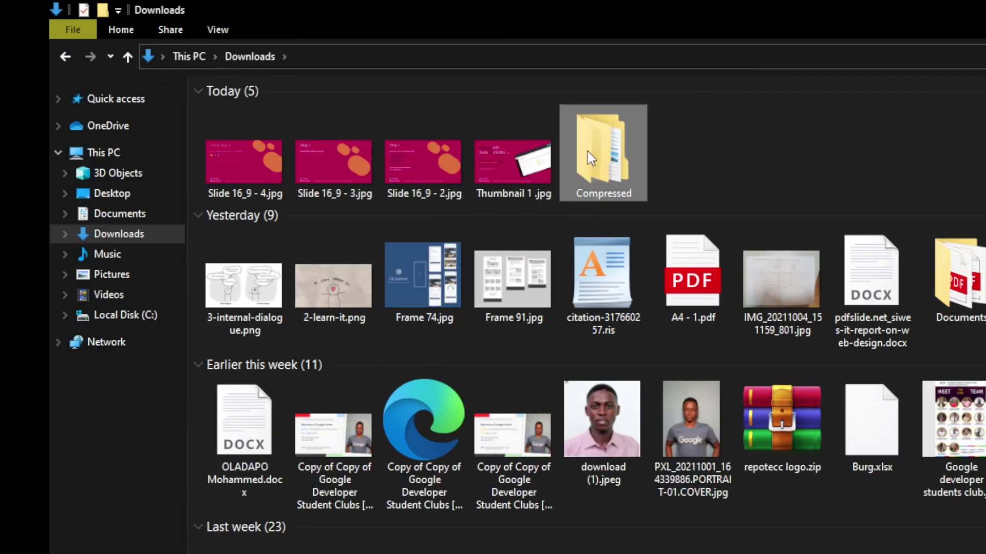
pyautogui.doubleClick(575, 157)
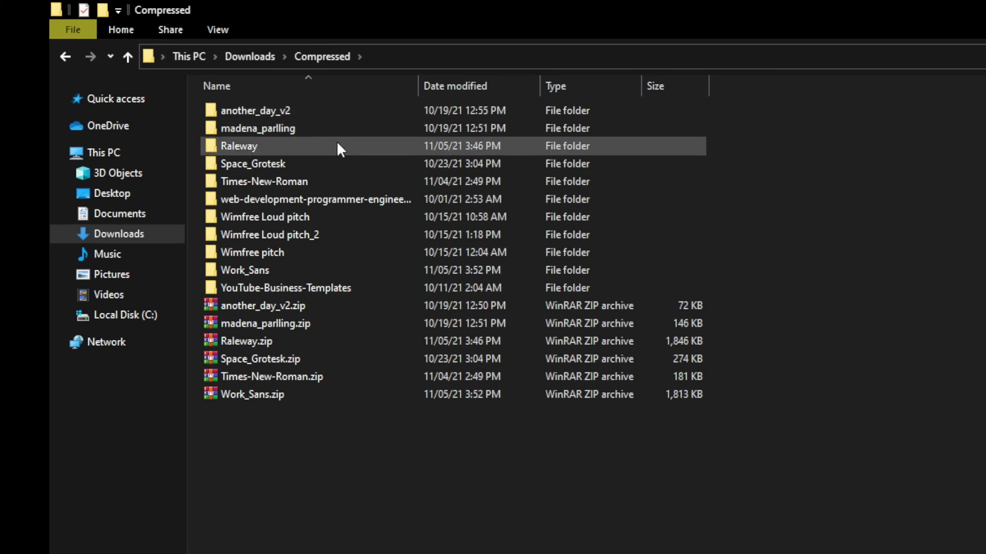
pyautogui.doubleClick(270, 270)
pyautogui.doubleClick(574, 6)
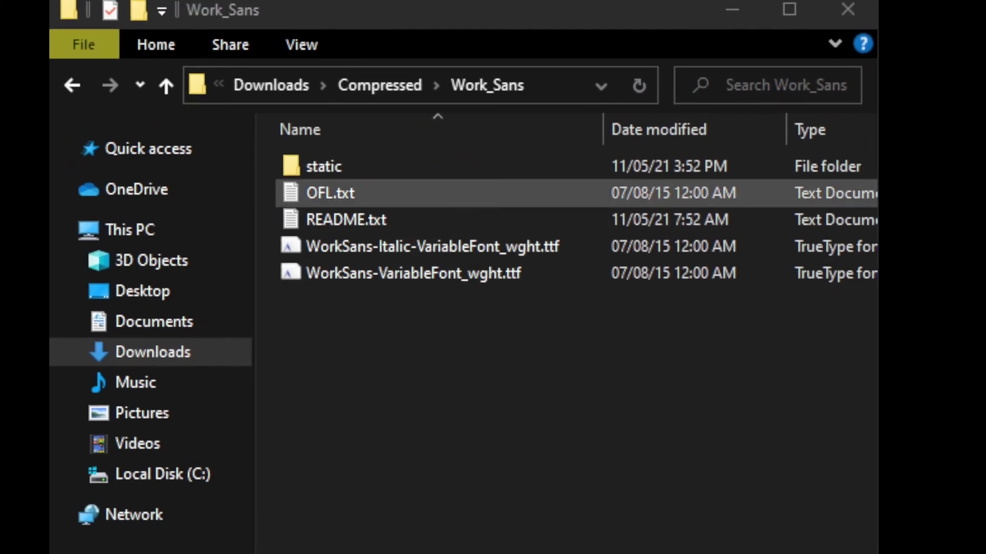
pyautogui.doubleClick(327, 164)
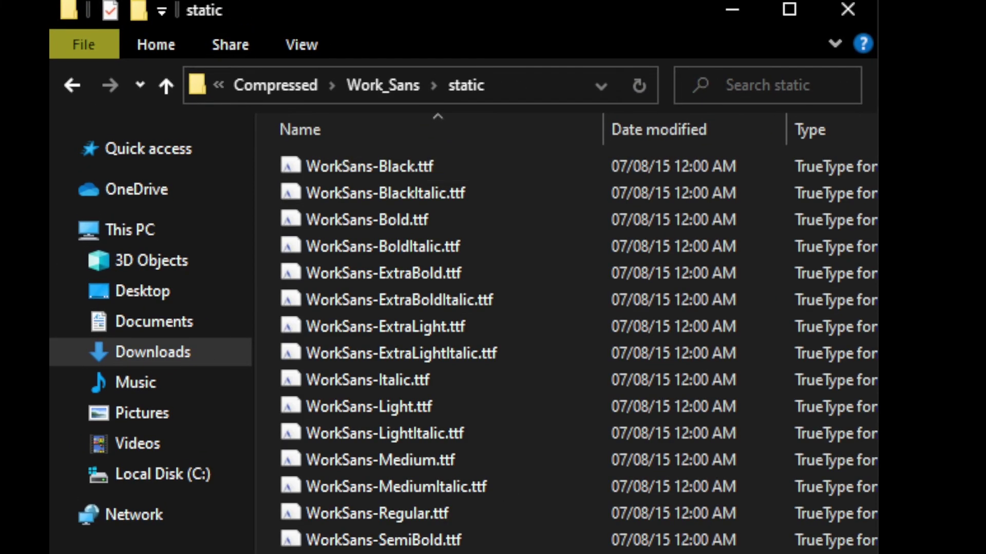
# Step: Install all the static Work Sans font files, then maximize the folder window and clear the selection
pyautogui.moveTo(418, 552); pyautogui.dragTo(267, 129)
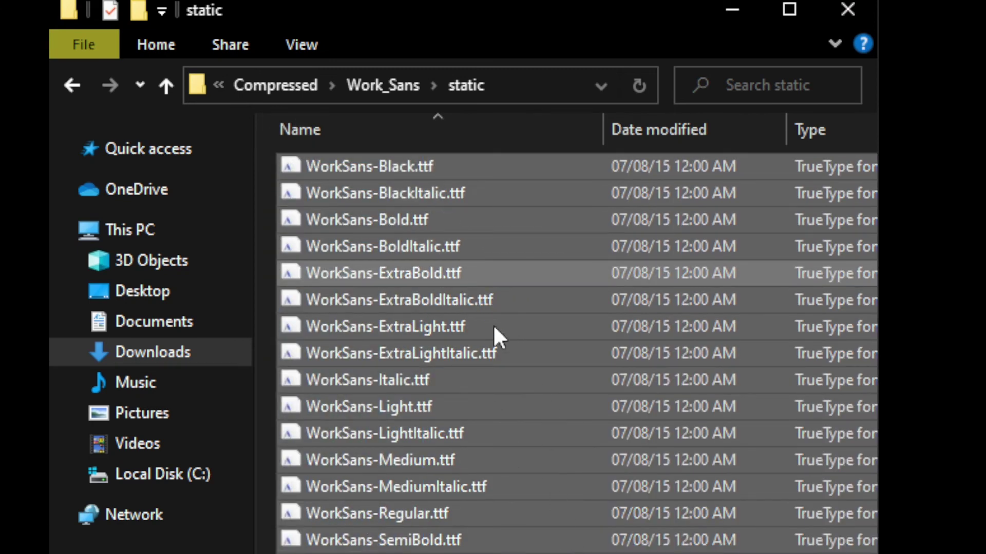
pyautogui.click(553, 328)
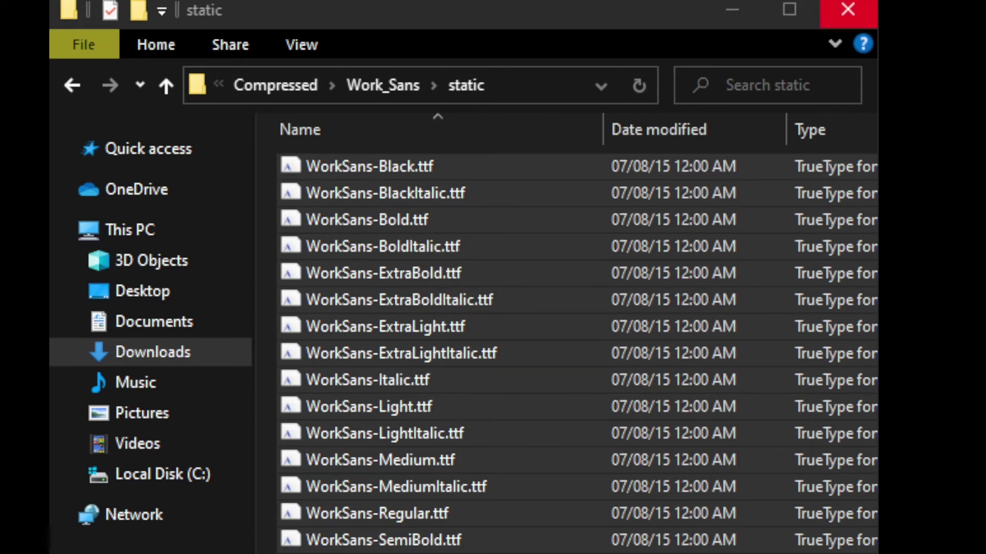
pyautogui.click(789, 9)
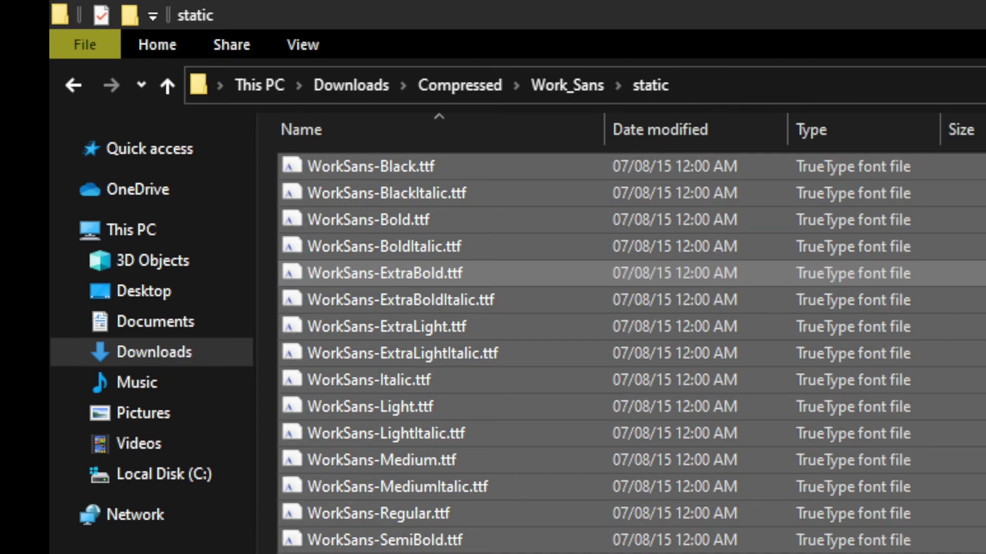
pyautogui.click(980, 273)
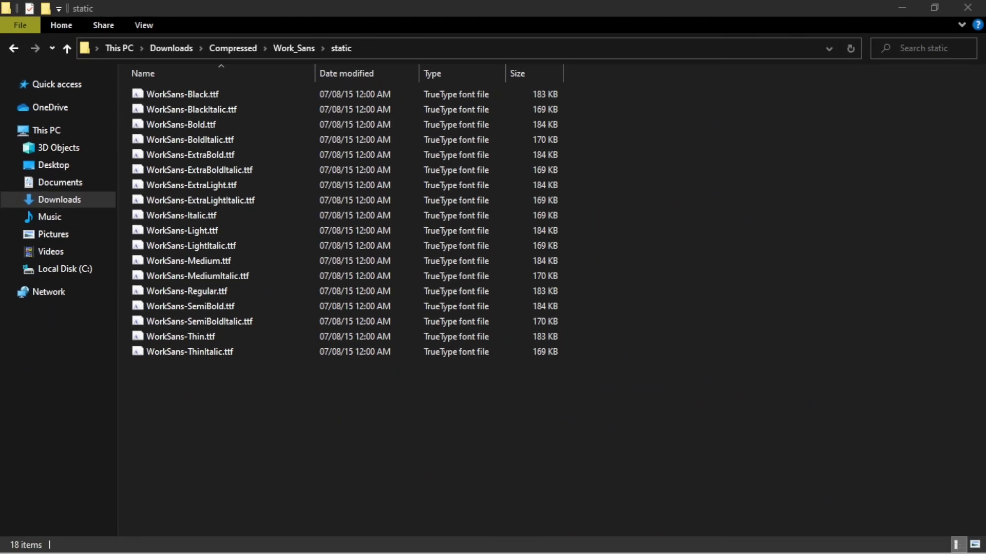
pyautogui.click(349, 6)
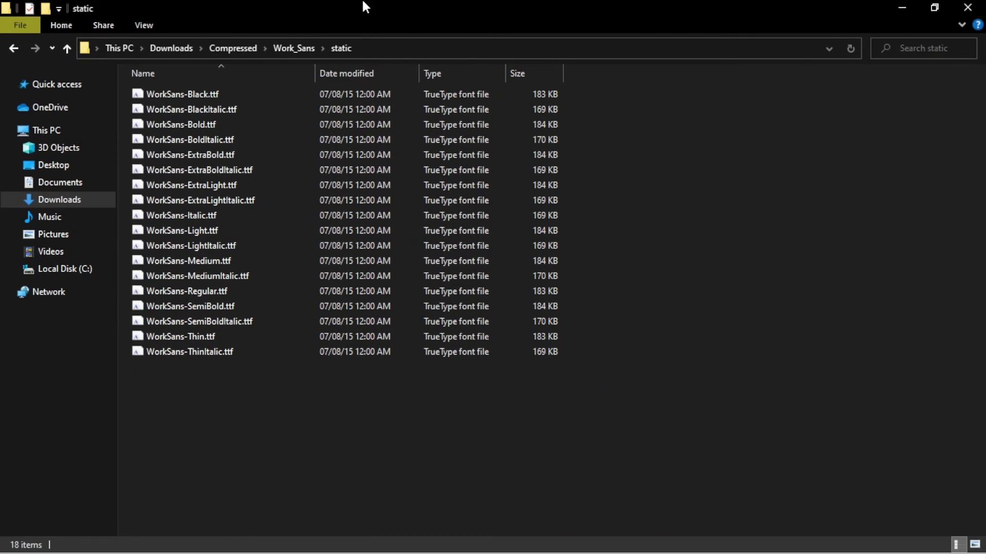
# Step: Switch to Figma, close the missing fonts list and look over the bold Raleway paragraph in the Spartan & Raleway frame
pyautogui.hotkey('alt', 'Tab')
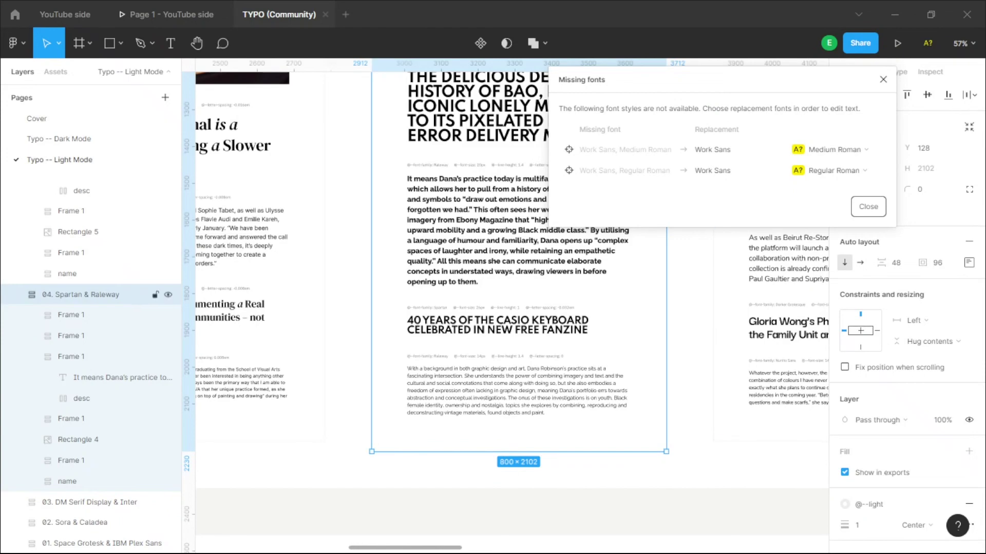
pyautogui.click(883, 79)
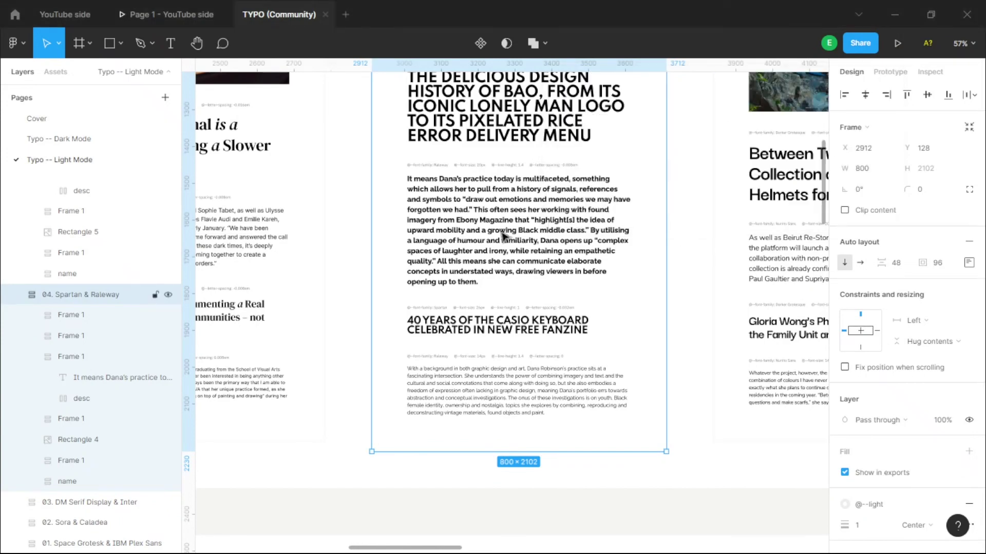
pyautogui.scroll(5, 552, 313)
pyautogui.moveTo(513, 359); pyautogui.dragTo(500, 363)
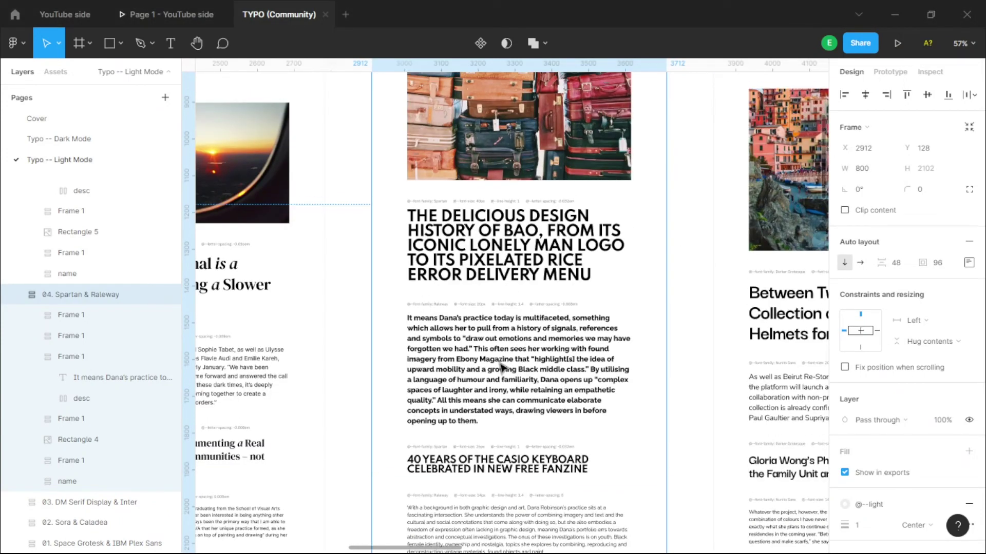
pyautogui.scroll(-5, 614, 283)
pyautogui.click(613, 283)
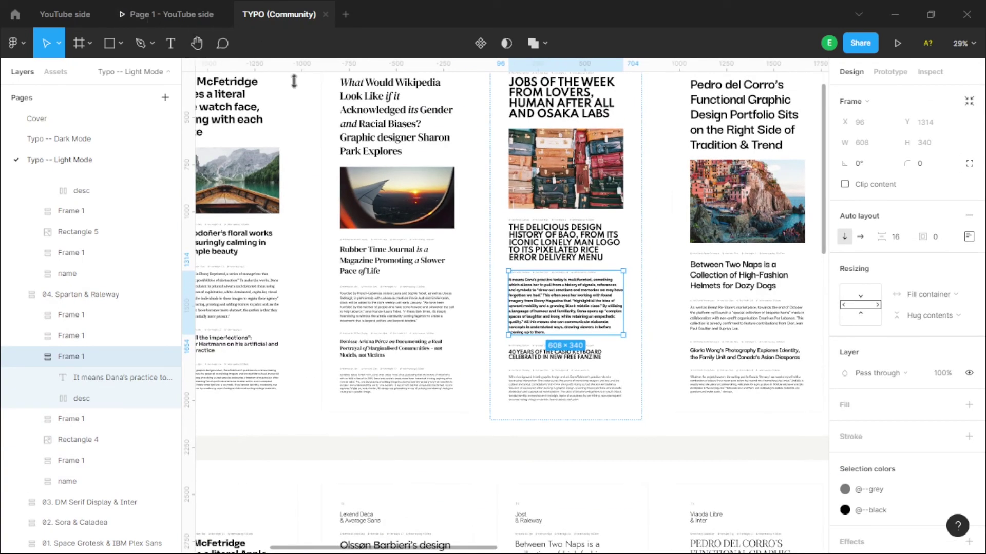
# Step: Close and reopen the TYPO (Community) file, and go to its Typo -- Light Mode page
pyautogui.click(326, 15)
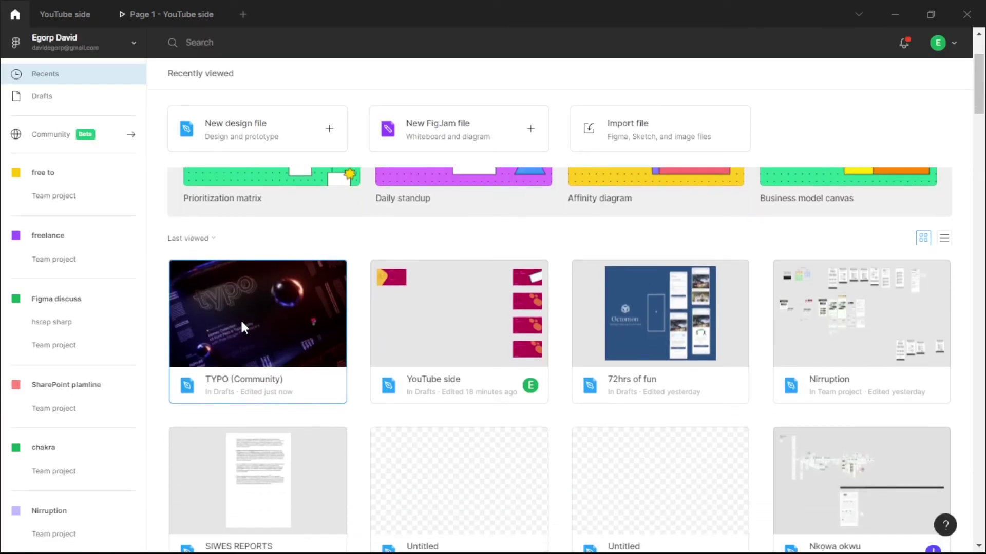
pyautogui.doubleClick(242, 323)
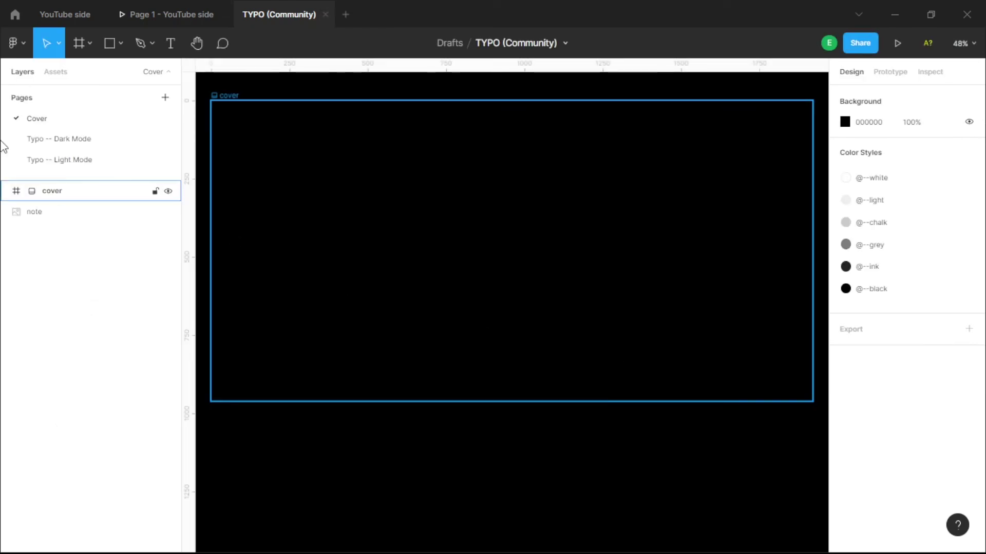
pyautogui.click(76, 161)
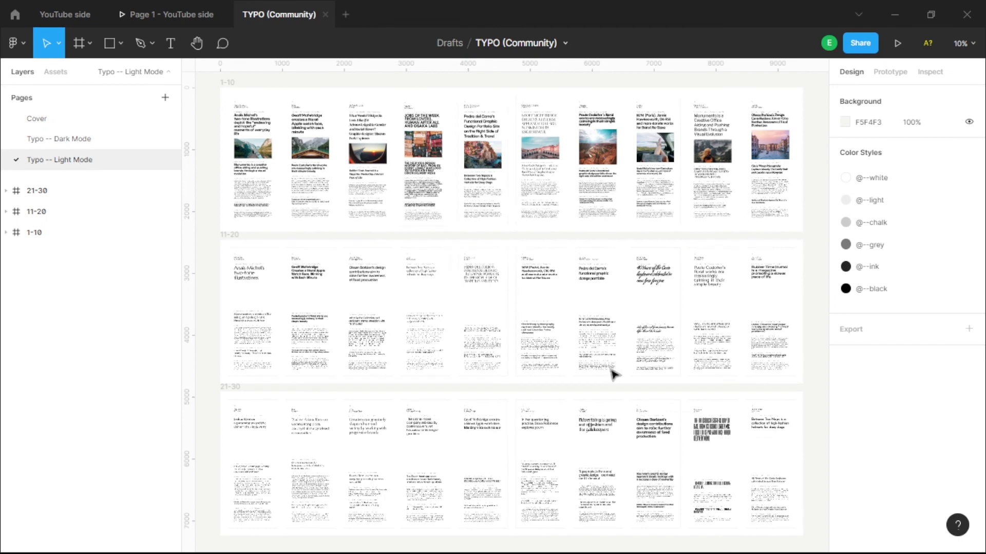
# Step: Replace the missing Work Sans Medium Roman with Work Sans Regular, and Work Sans Regular Roman with Work Sans Medium
pyautogui.click(923, 55)
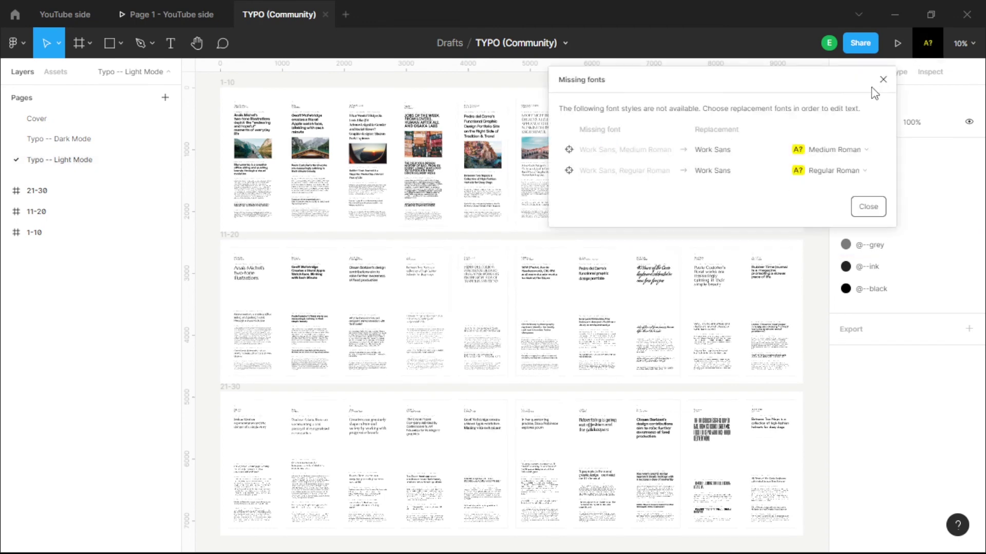
pyautogui.click(749, 154)
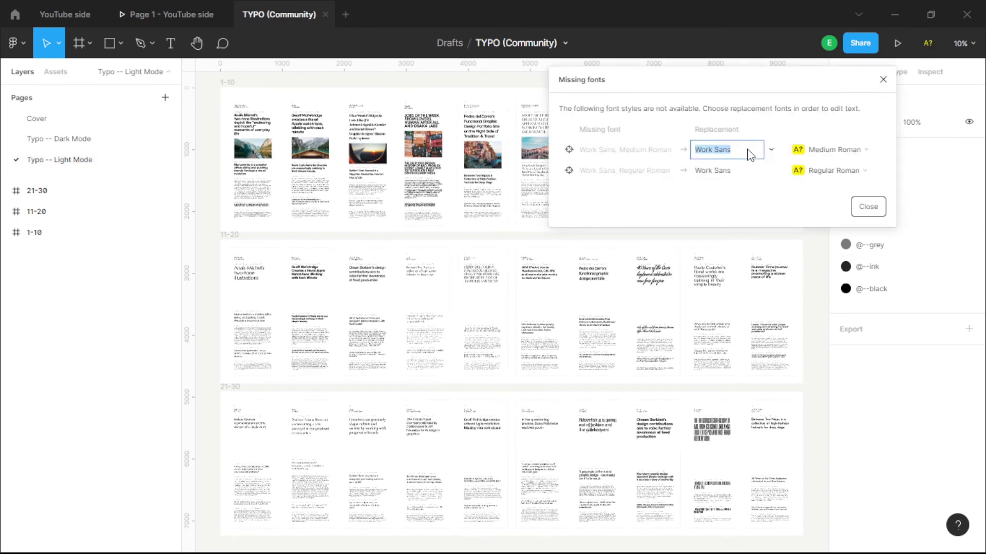
pyautogui.click(860, 154)
pyautogui.click(839, 167)
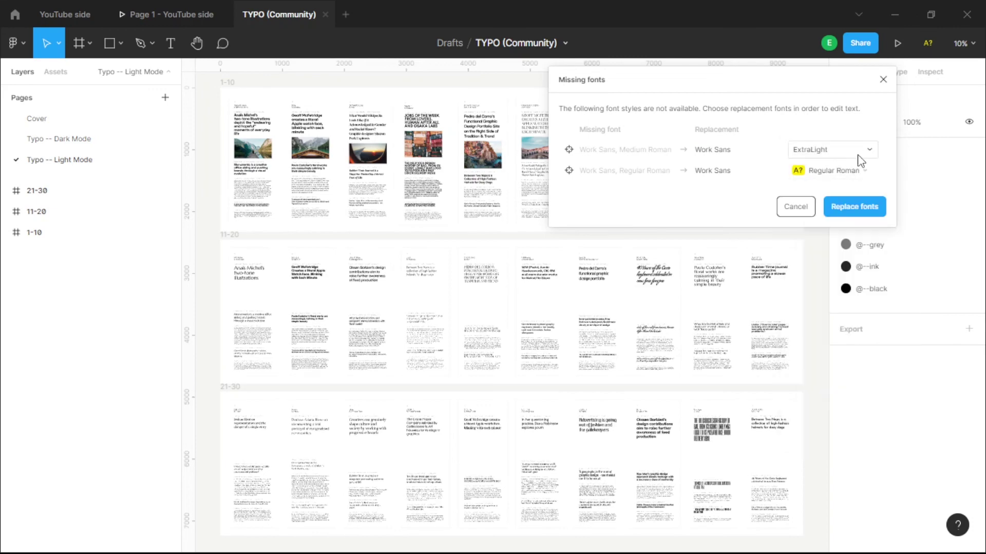
pyautogui.click(855, 154)
pyautogui.click(837, 180)
pyautogui.click(871, 177)
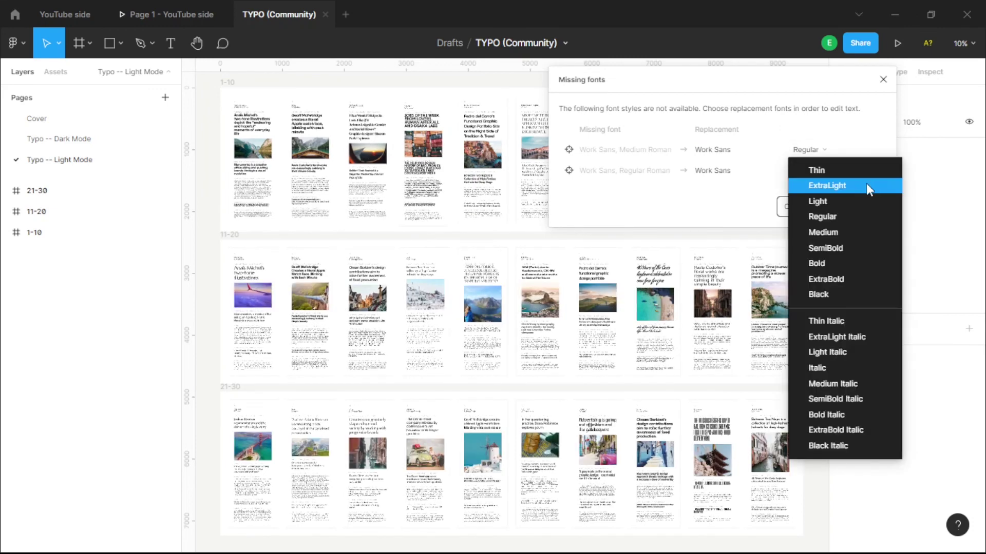
pyautogui.click(834, 235)
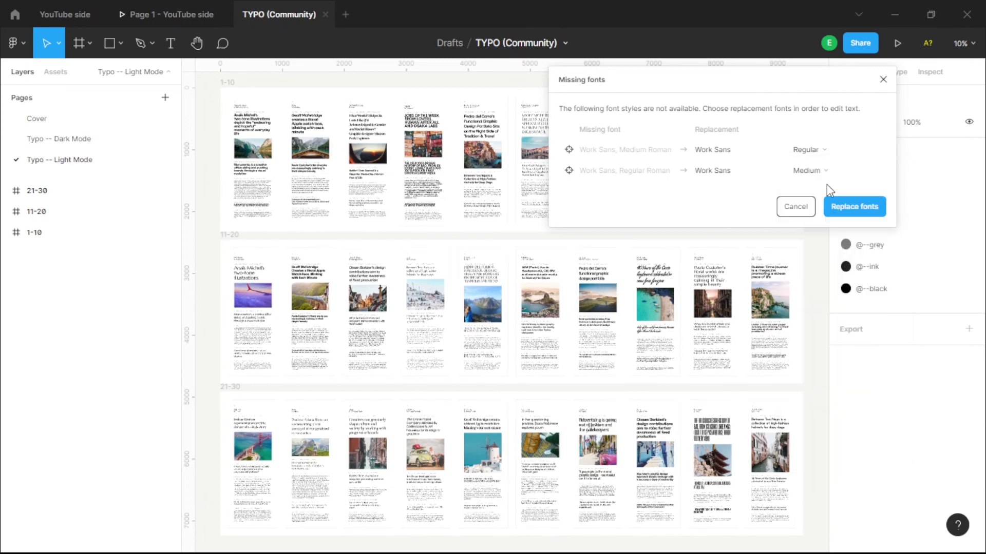
pyautogui.click(850, 208)
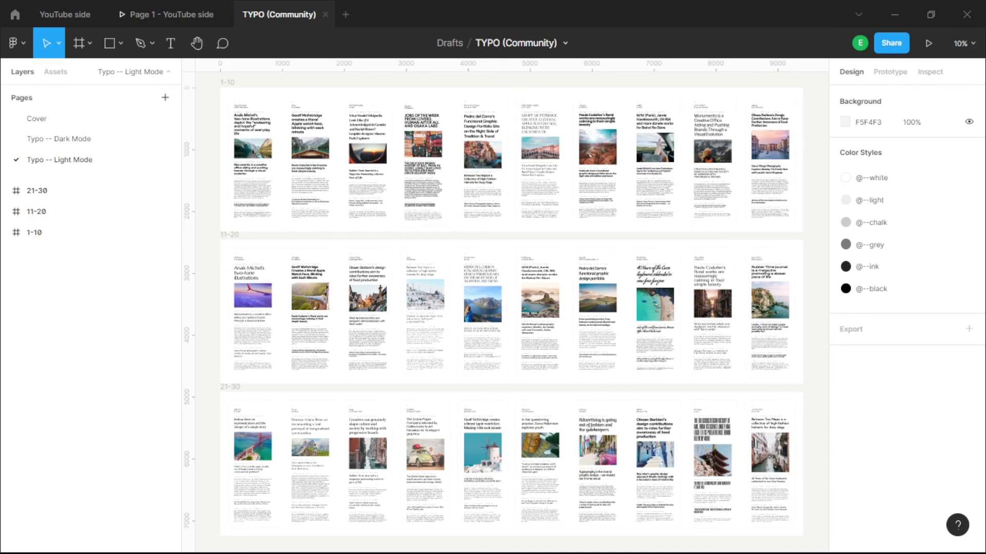
# Step: Examine the bold Raleway paragraph beneath the design history of Bao heading in the 1-10 frame
pyautogui.scroll(3, 408, 206)
pyautogui.scroll(2, 431, 193)
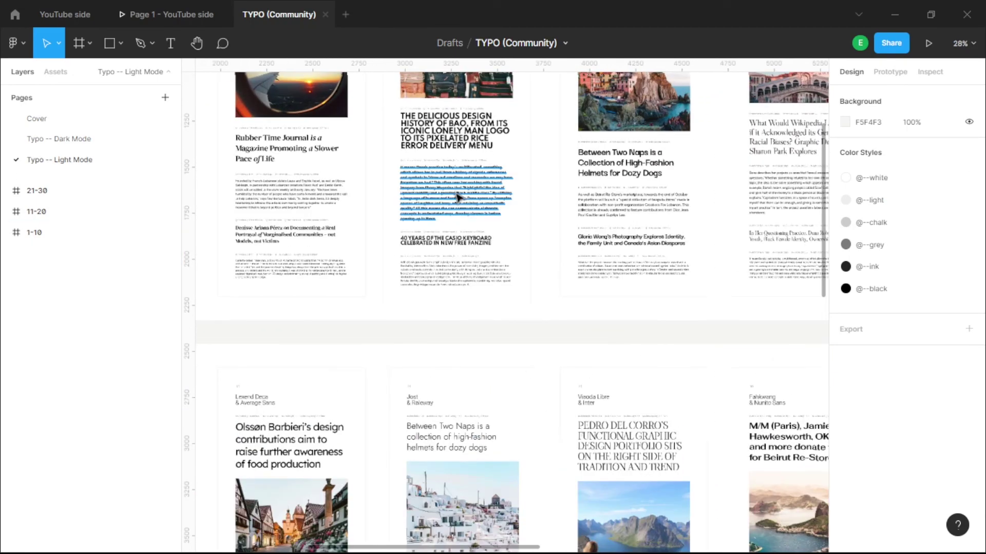
pyautogui.click(454, 195)
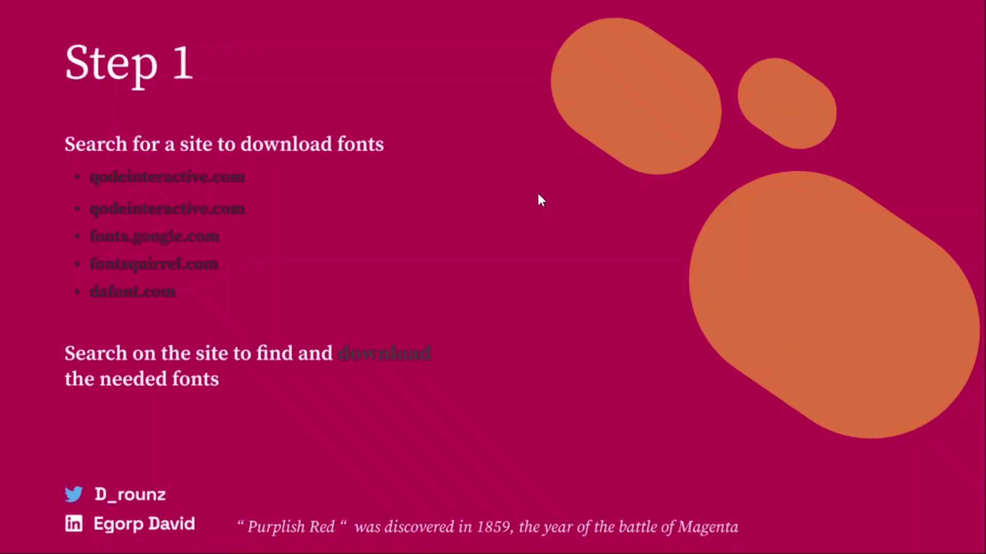
pyautogui.click(538, 195)
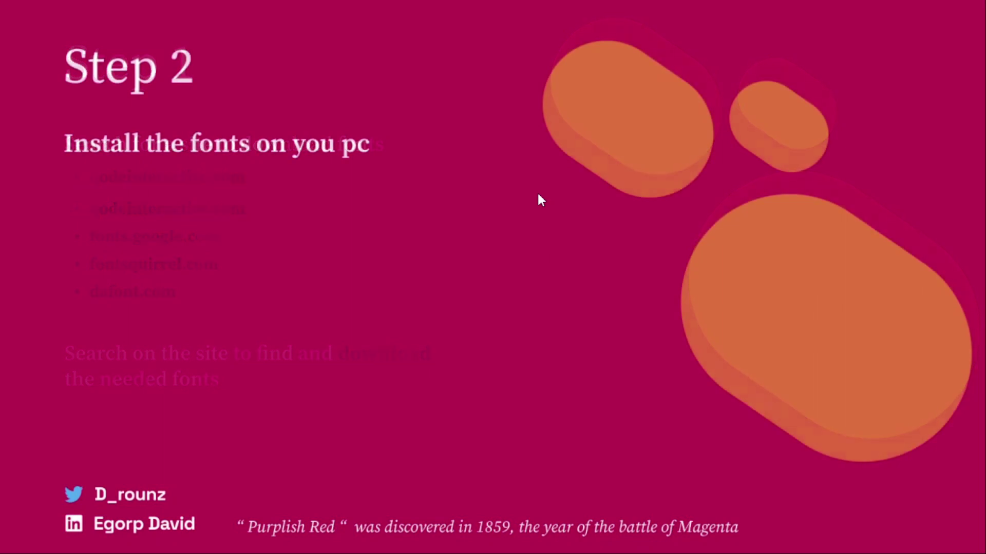
pyautogui.press('Right')
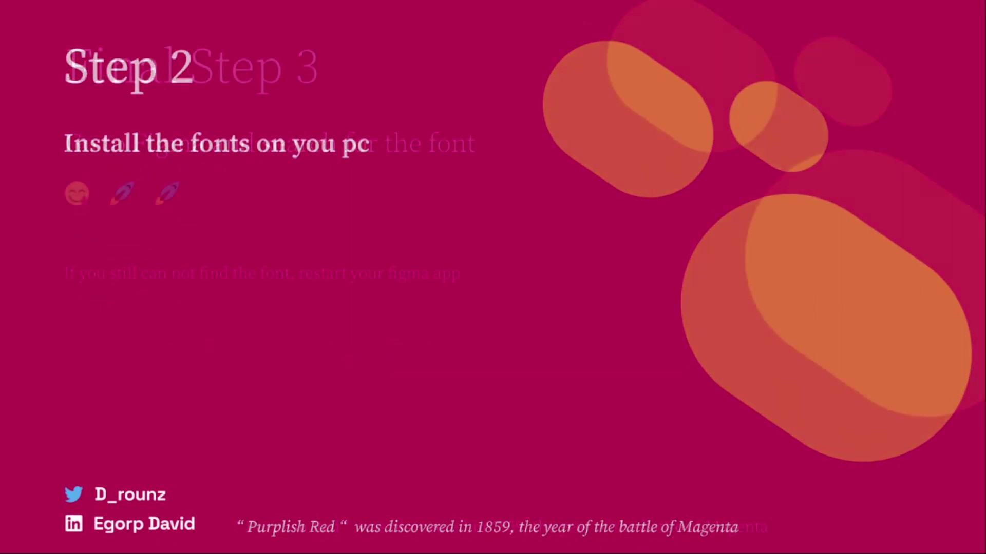